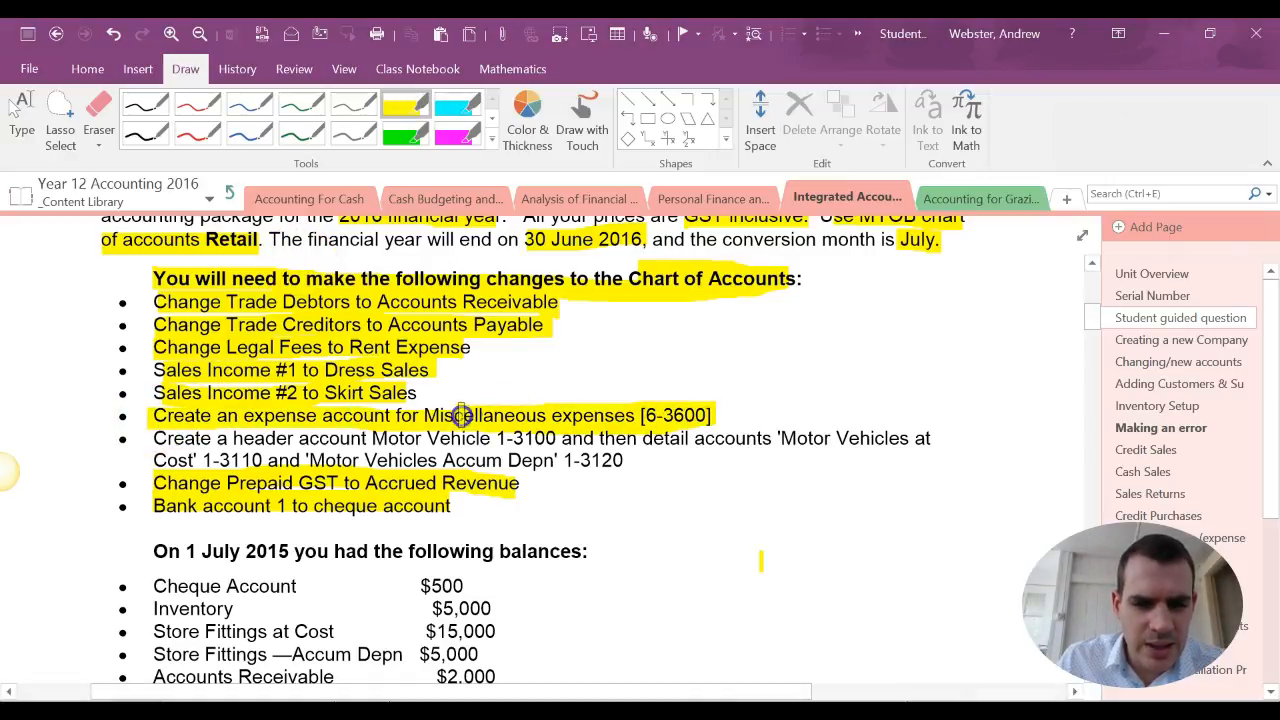
Highlight in yellow the instruction to create the Motor Vehicle header account 1-3100 and detail accounts 1-3110 and 1-3120
left_click_drag(148, 440, 447, 446)
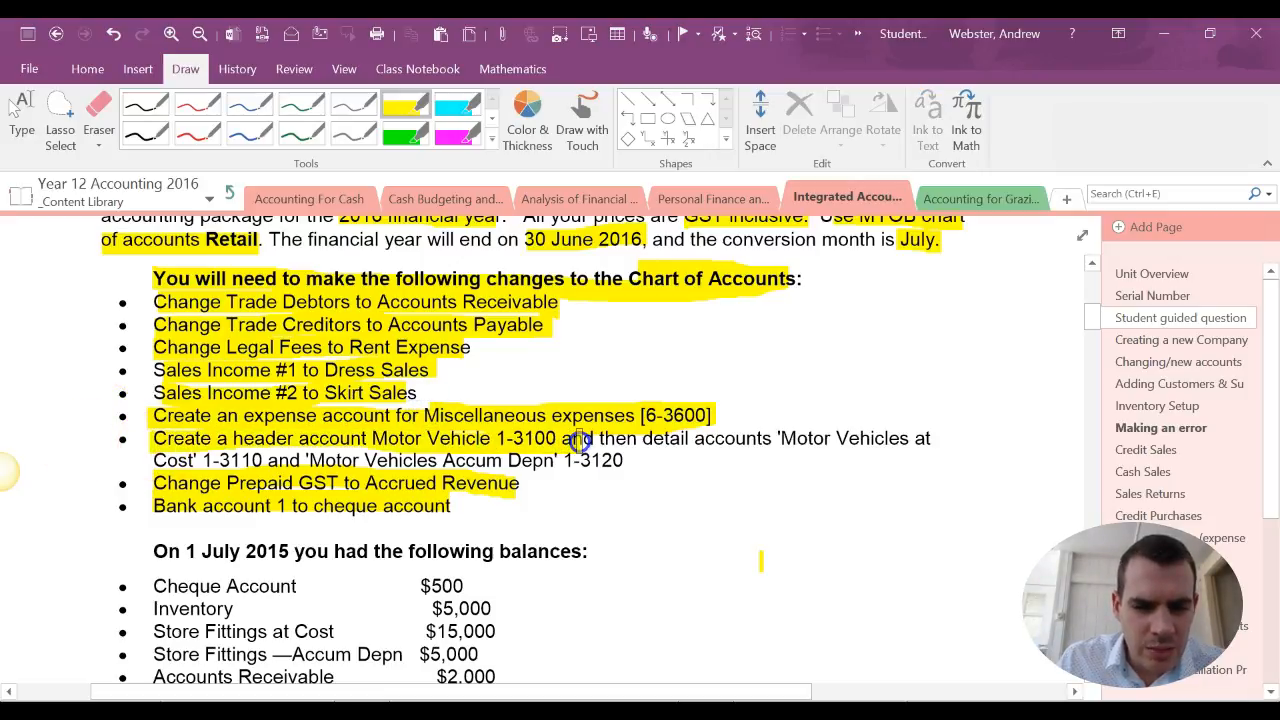
left_click_drag(757, 442, 821, 441)
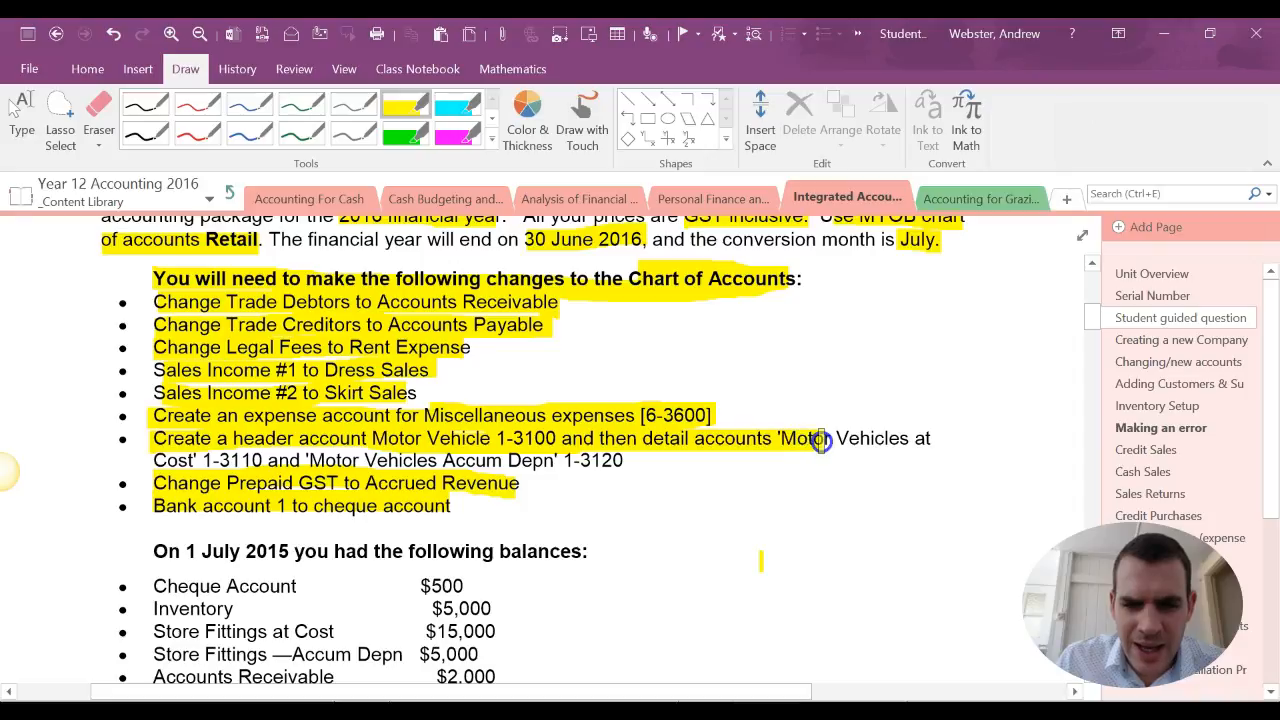
left_click_drag(931, 443, 932, 443)
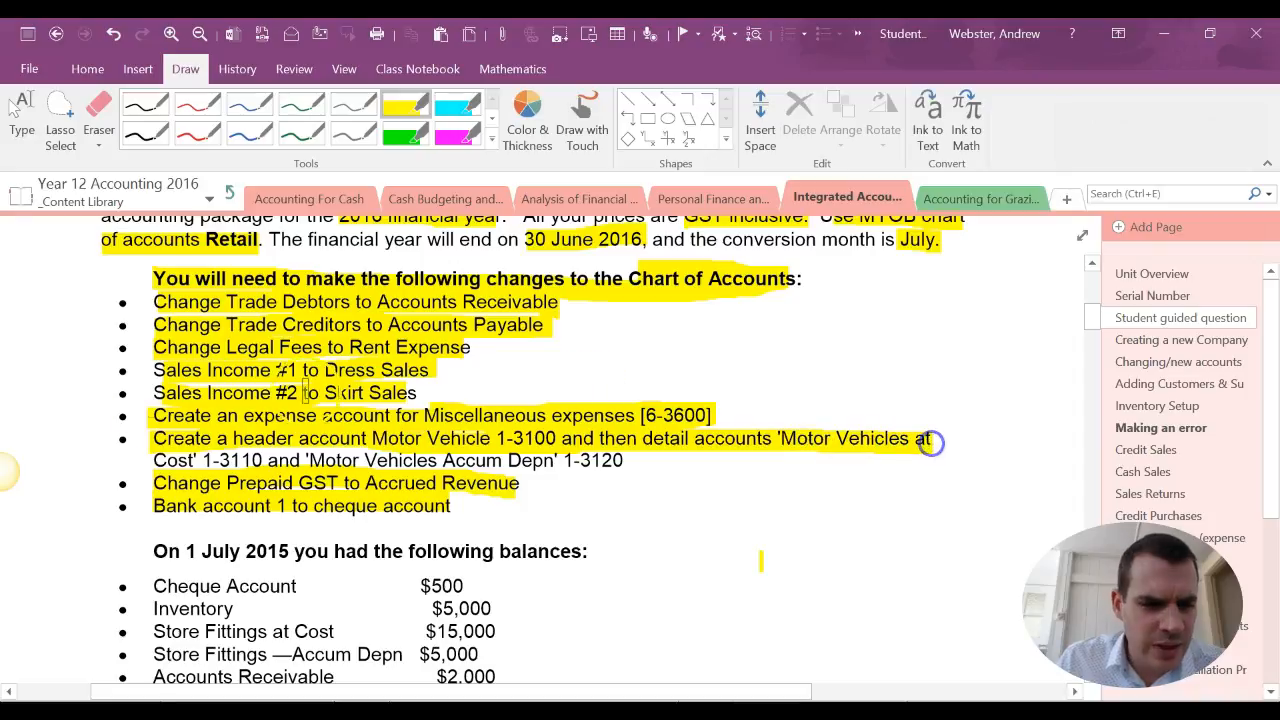
left_click_drag(153, 458, 157, 457)
left_click_drag(268, 460, 307, 460)
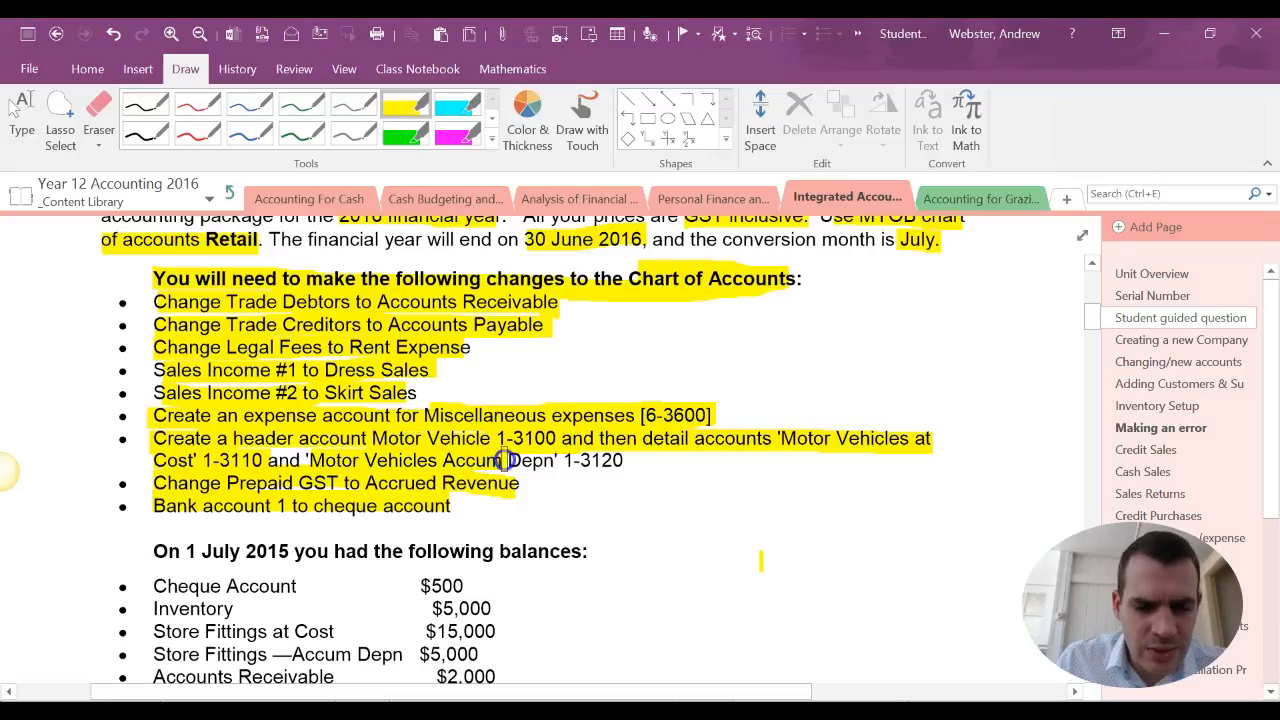
left_click_drag(623, 460, 625, 461)
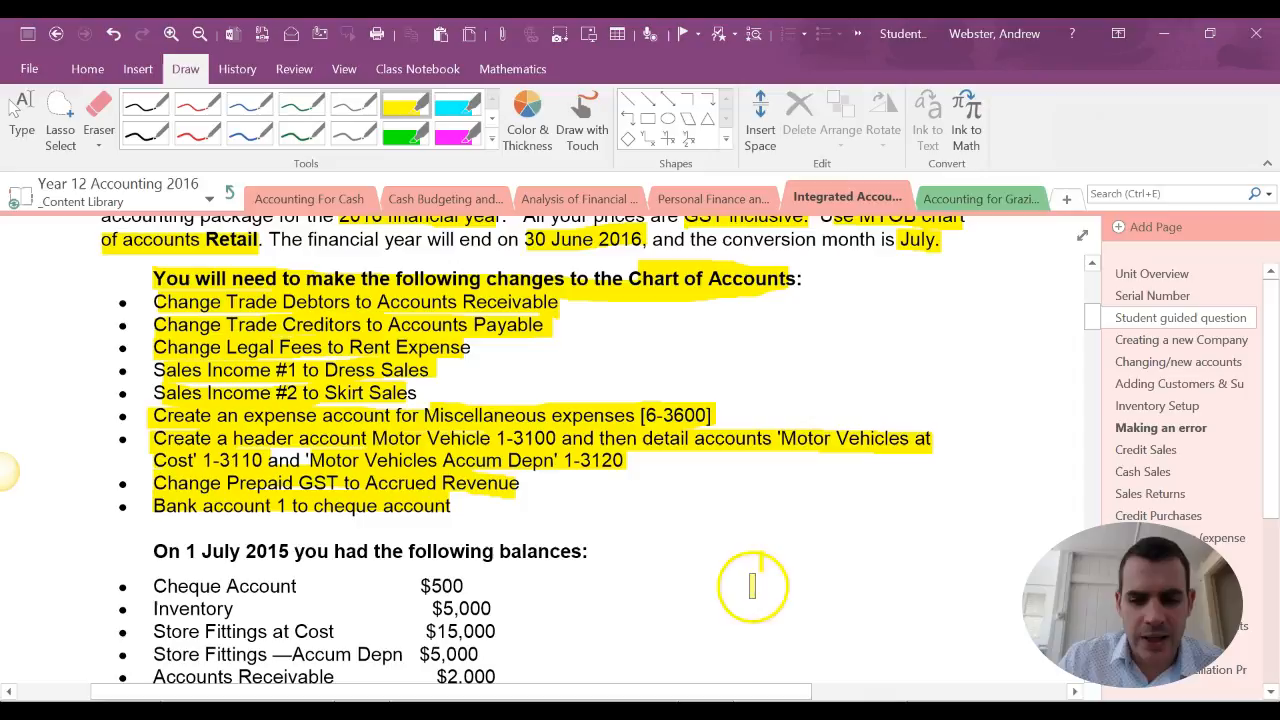
Switch to MYOB AccountRight and open the accounts list in the Accounts Easy Setup Assistant
left_click(870, 711)
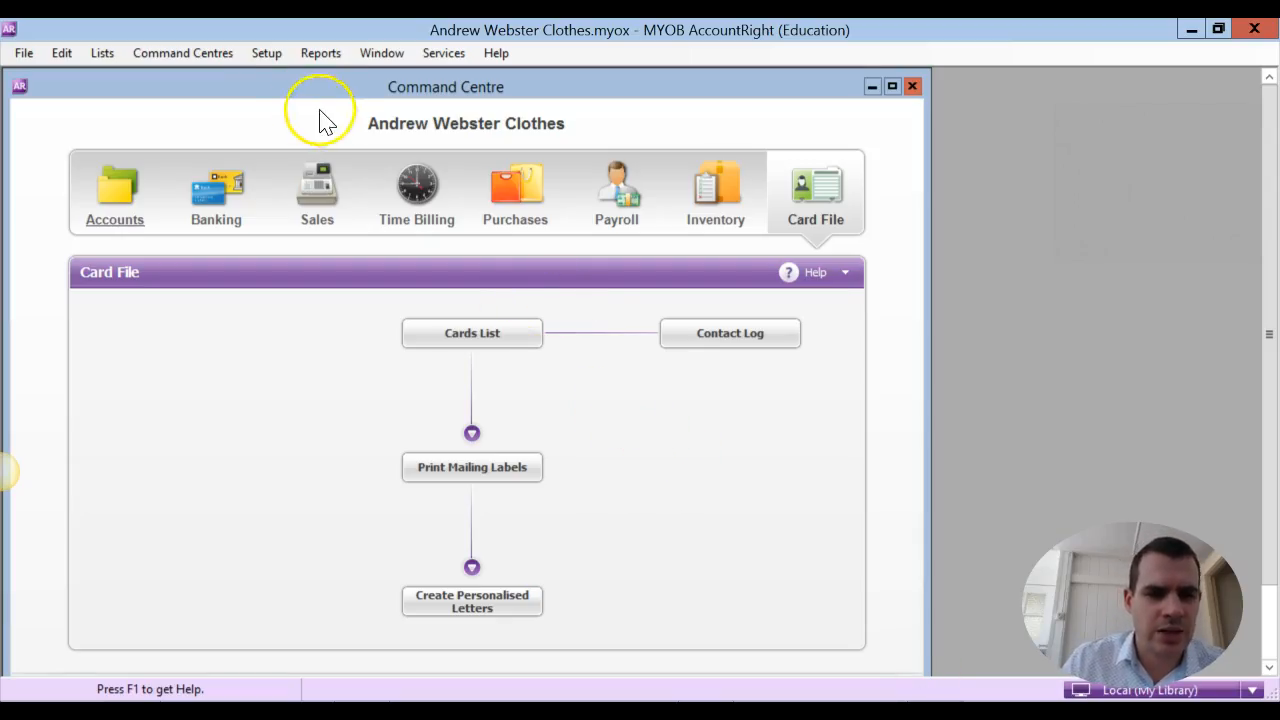
left_click(268, 61)
left_click(282, 82)
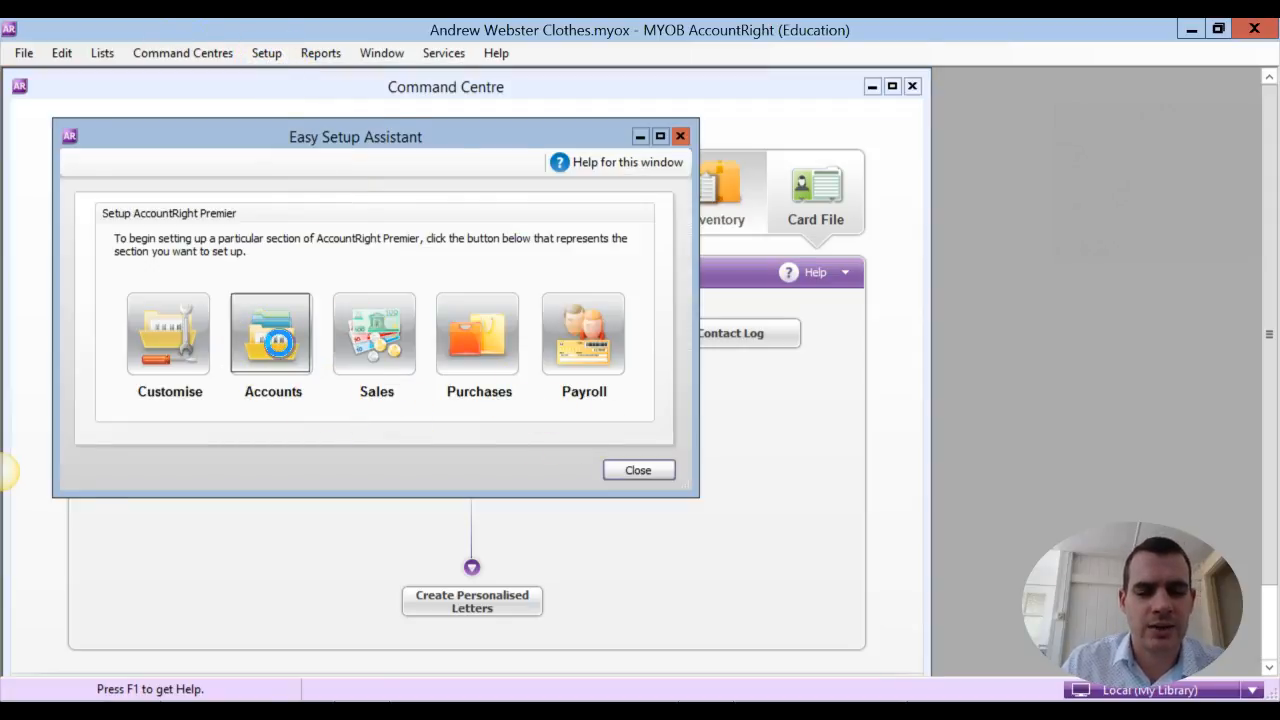
left_click(280, 343)
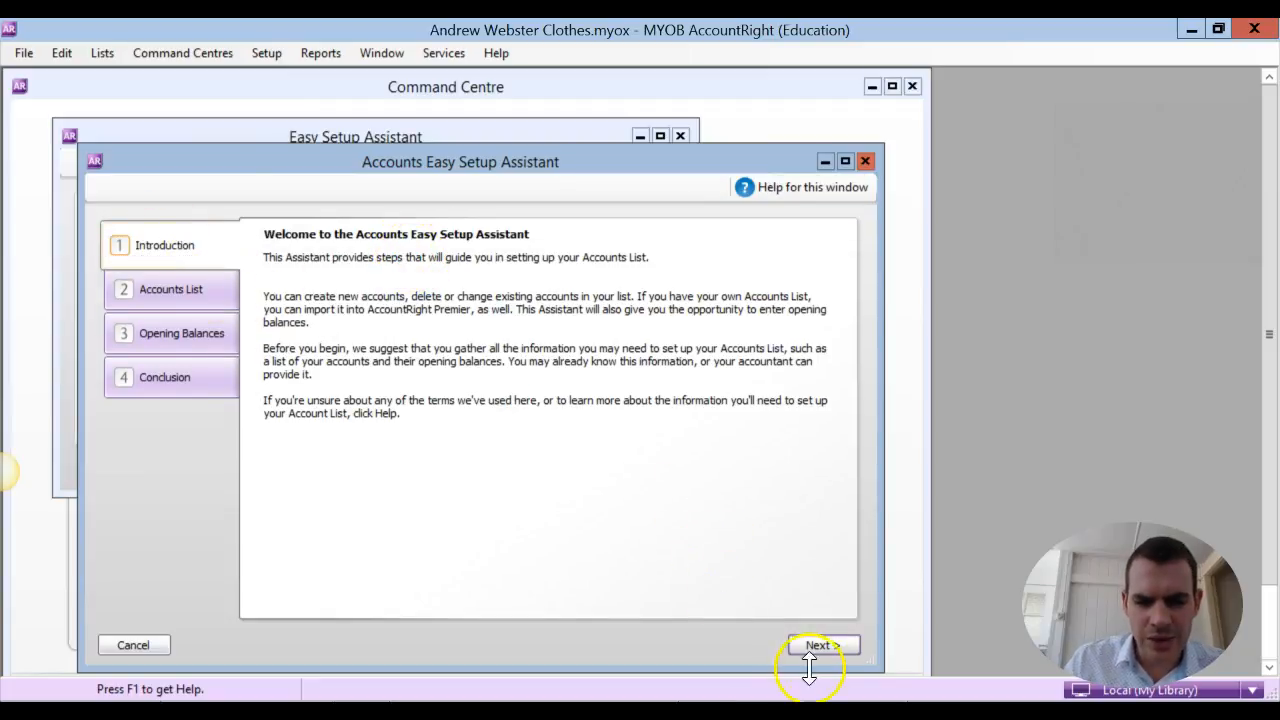
left_click(822, 645)
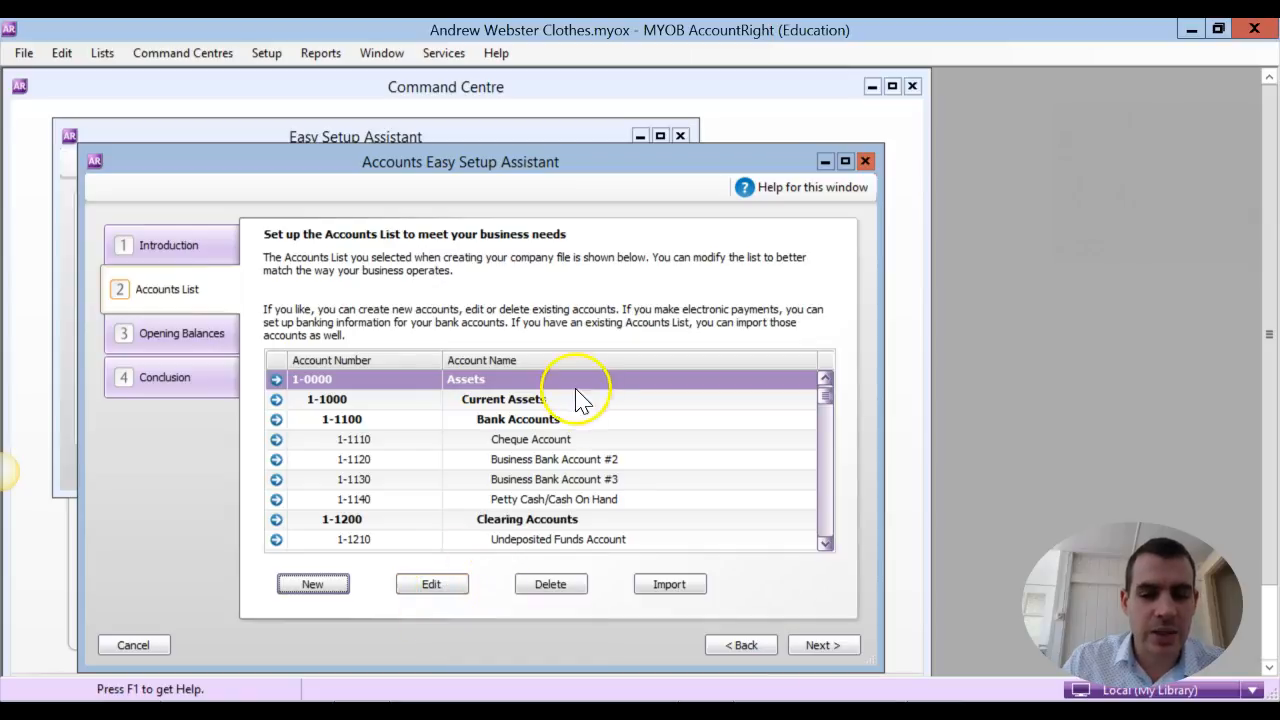
Start a new detail account with account type Expense and account number 6-3600
left_click(336, 590)
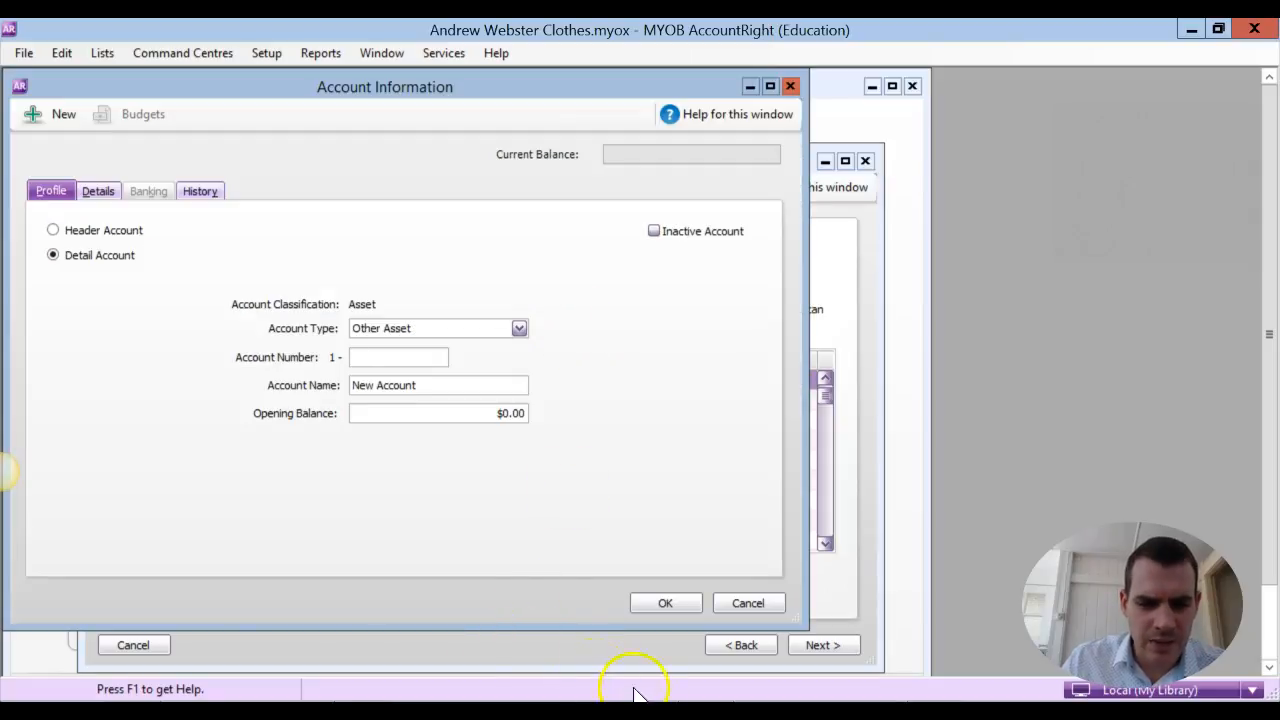
key("alt+Tab")
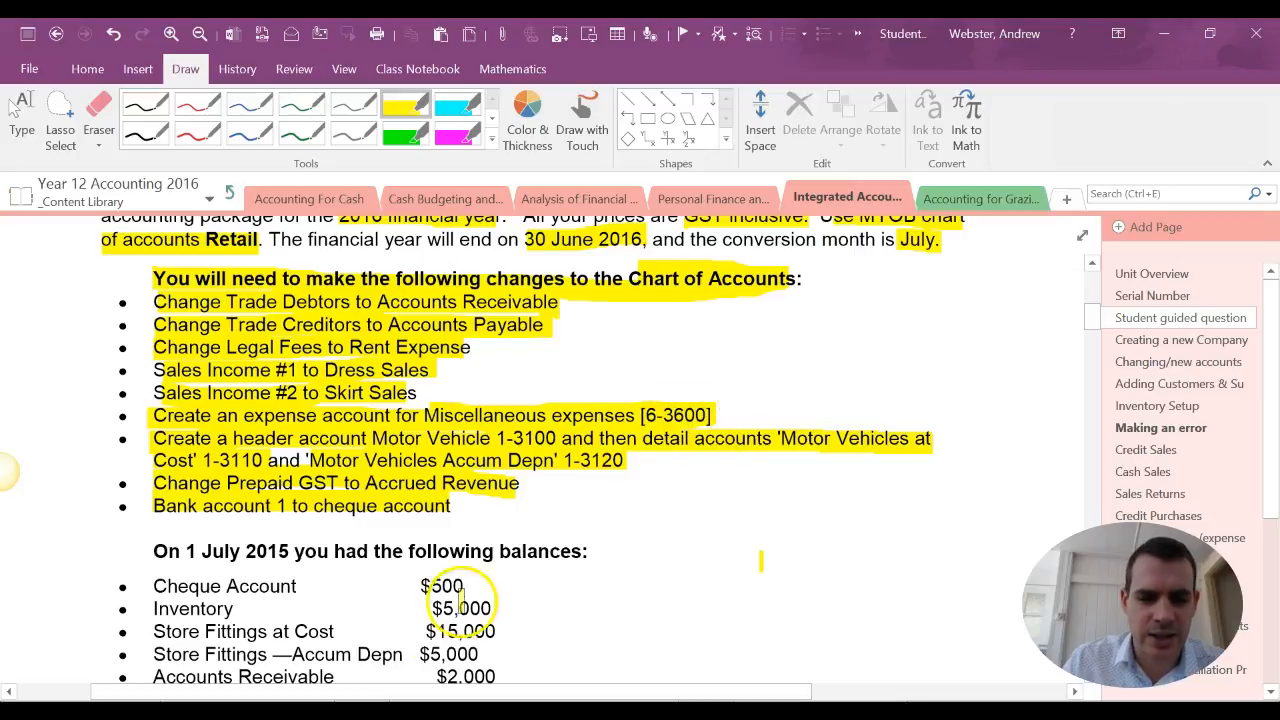
key("alt+Tab")
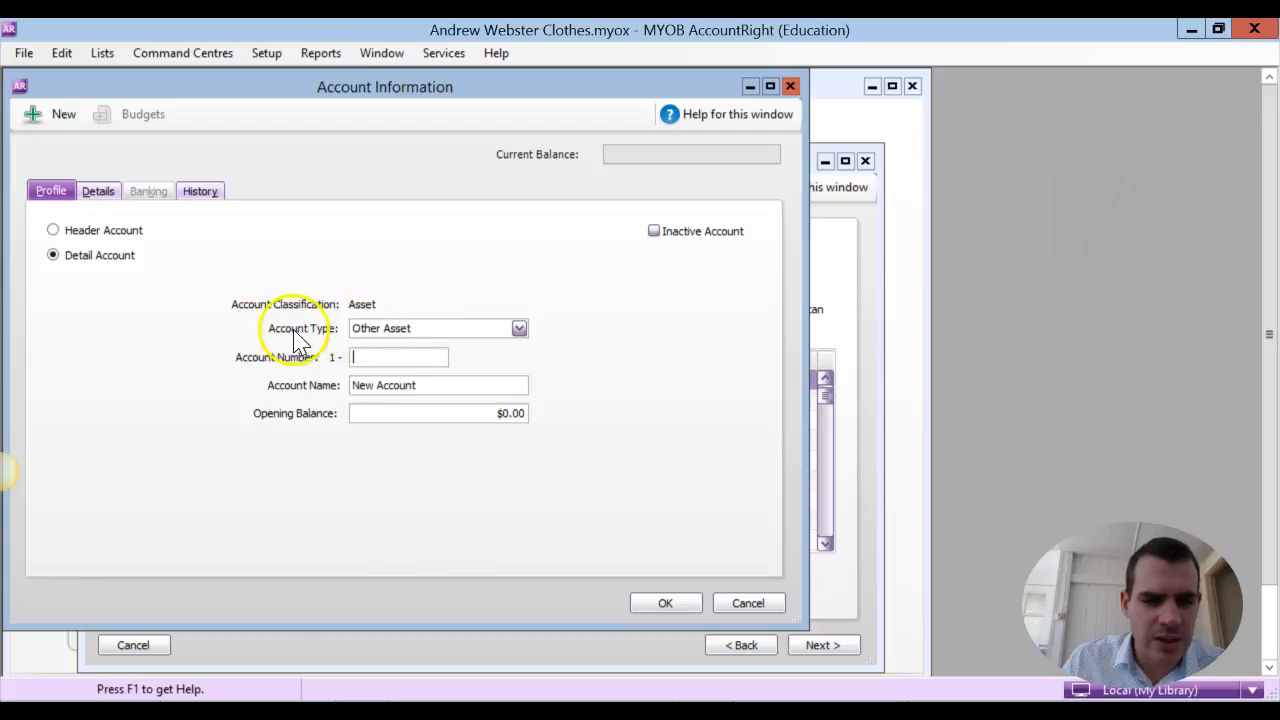
left_click(519, 331)
left_click(522, 408)
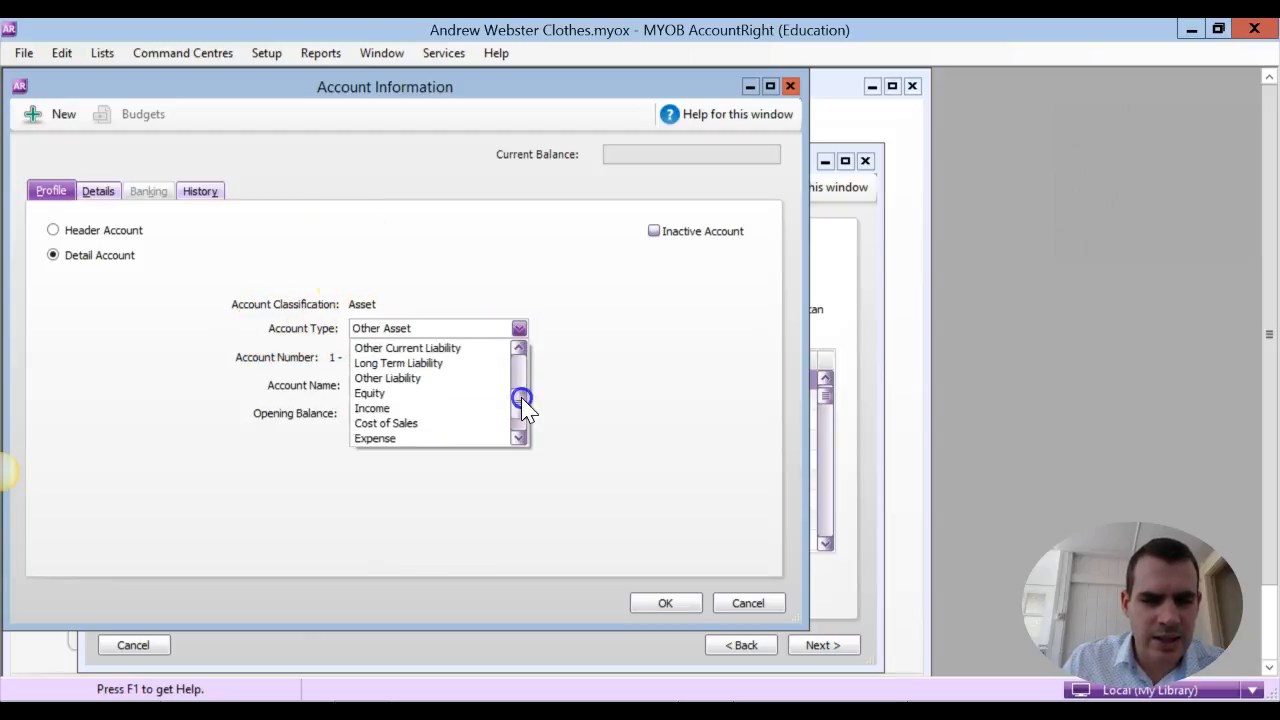
left_click(405, 440)
left_click(397, 356)
type("3600")
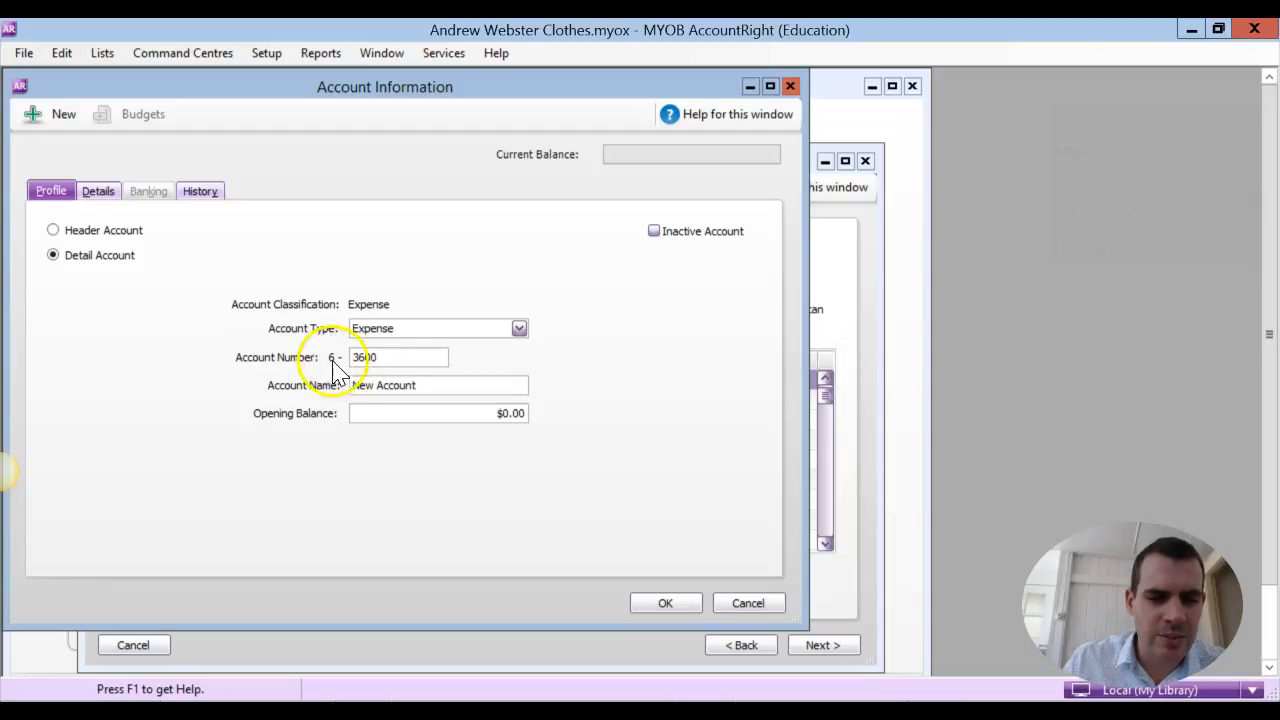
Name the new account Miscellaneous Expenses, checking the wording in the OneNote instructions, and save it
left_click(423, 385)
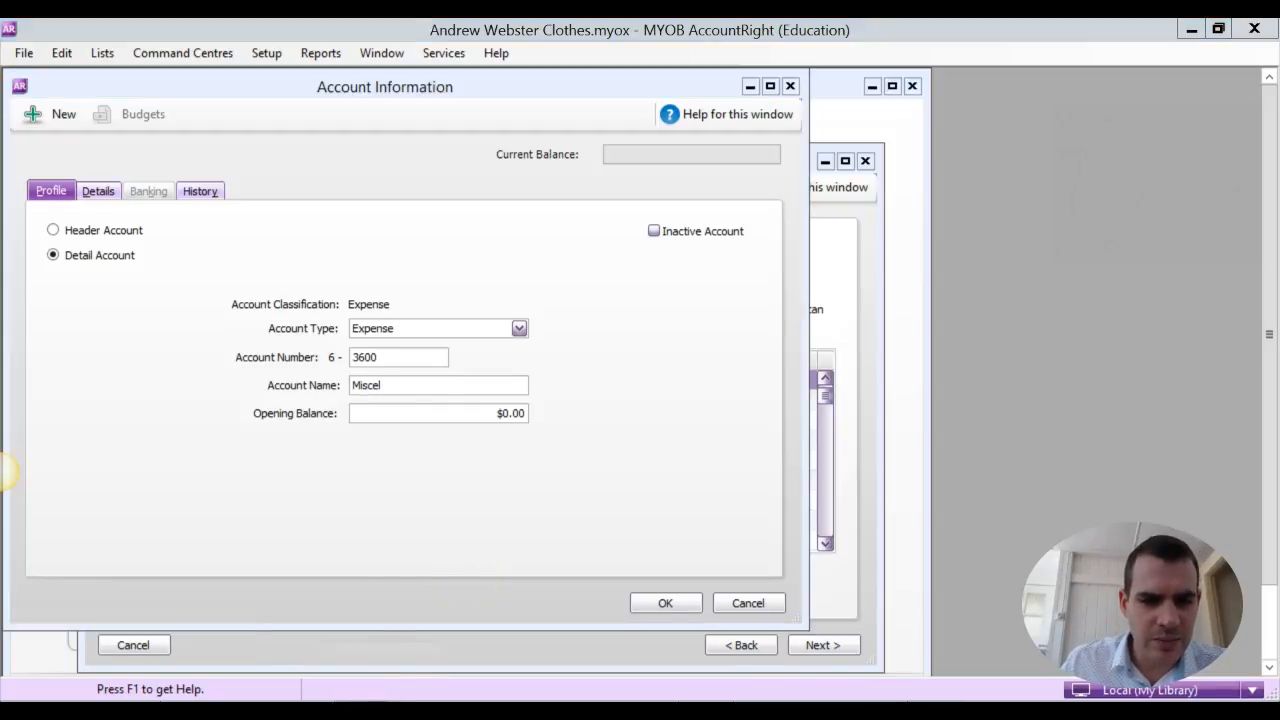
key("alt+Tab")
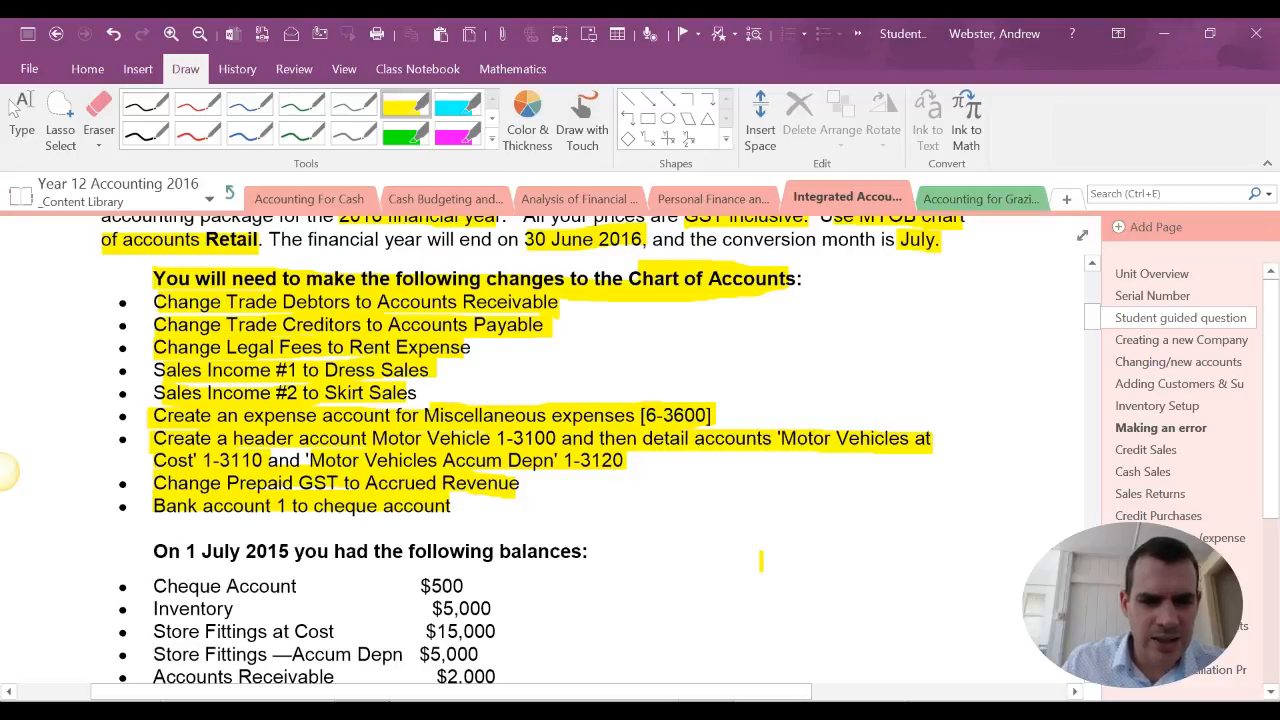
key("alt+Tab")
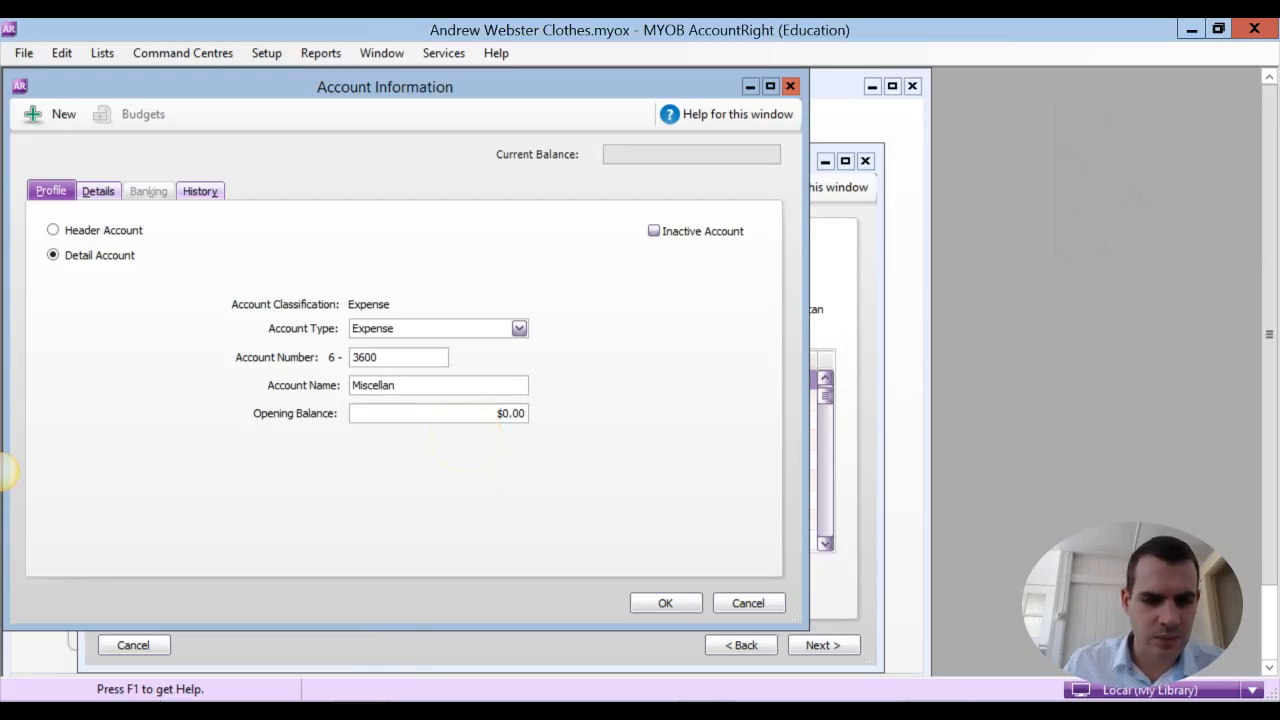
key("alt+Tab")
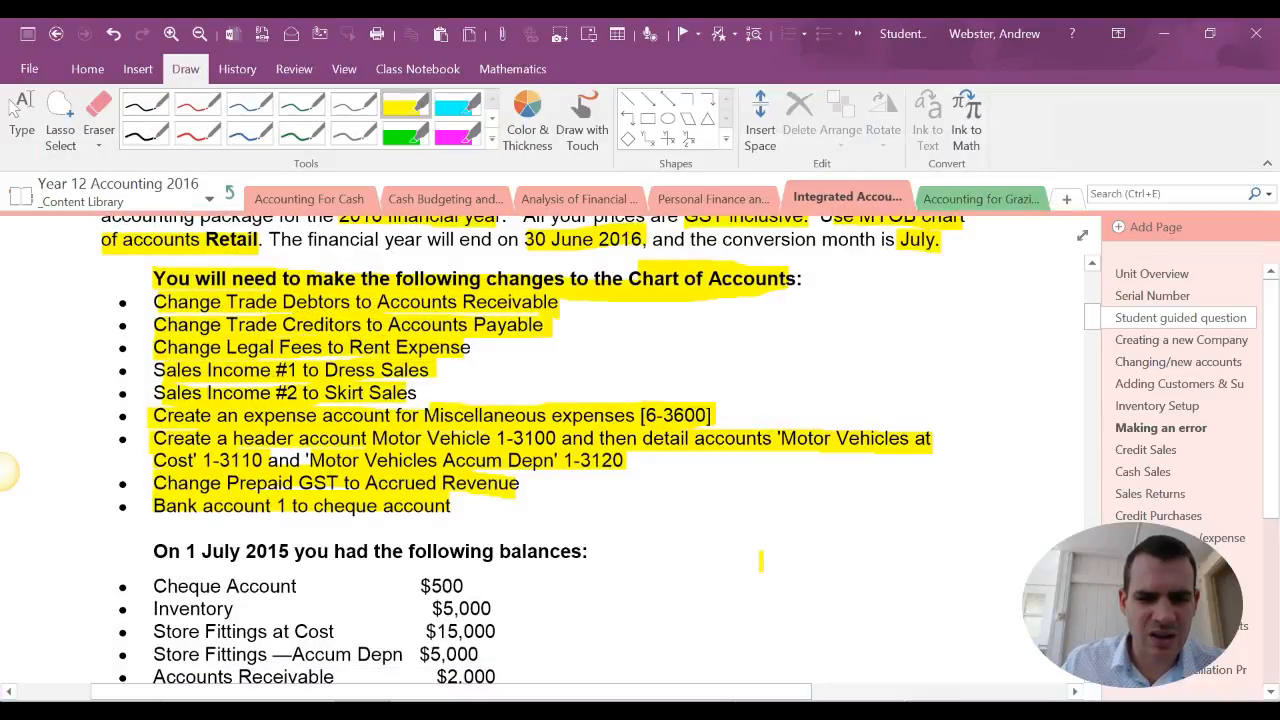
key("alt+Tab")
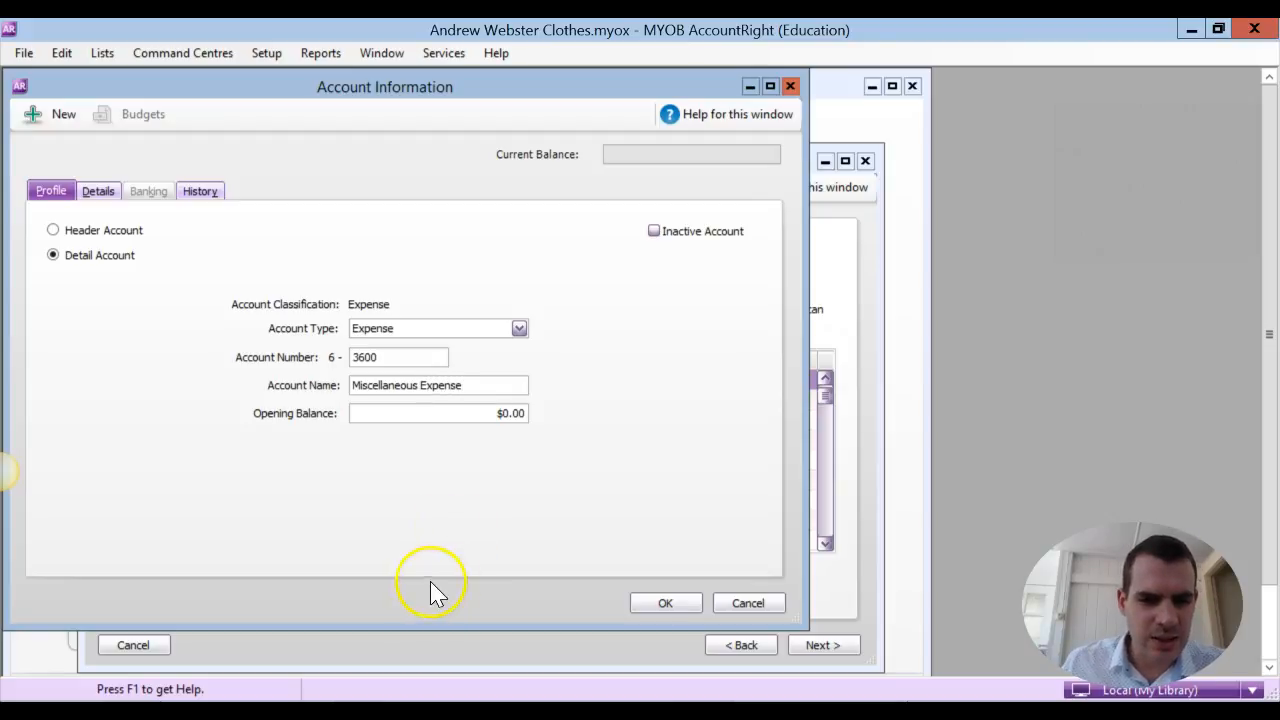
type("s")
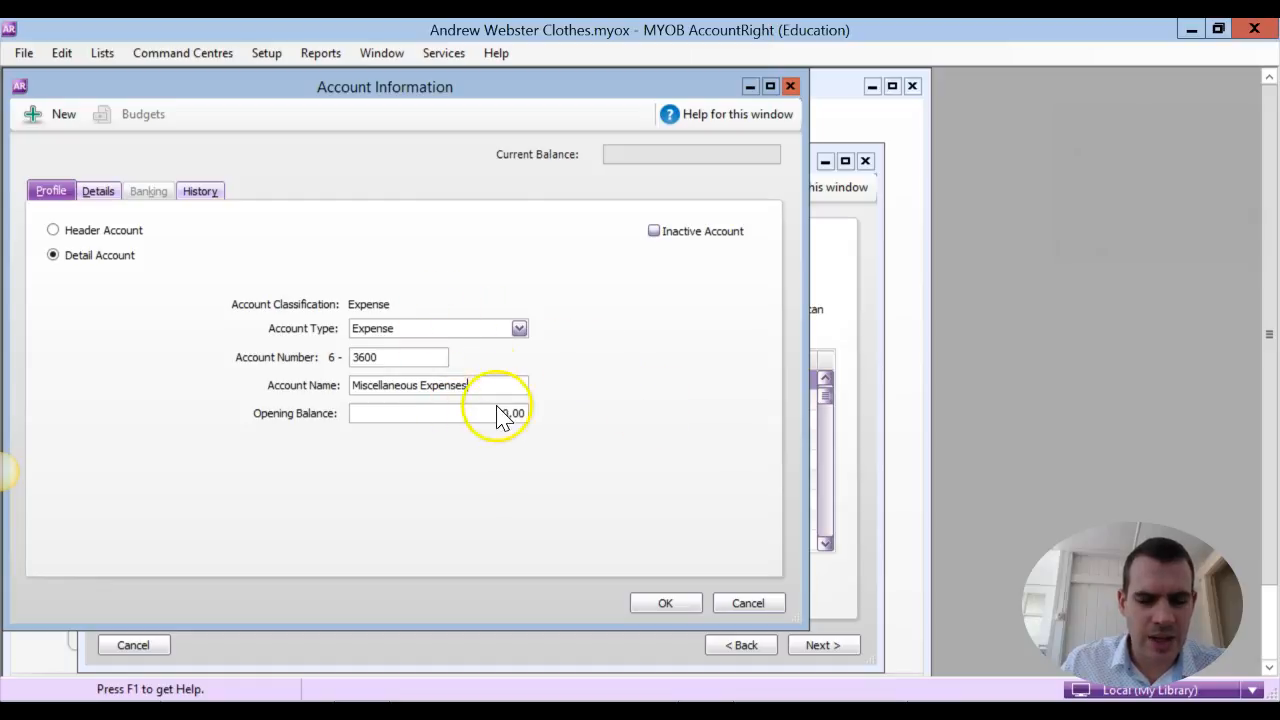
left_click(663, 603)
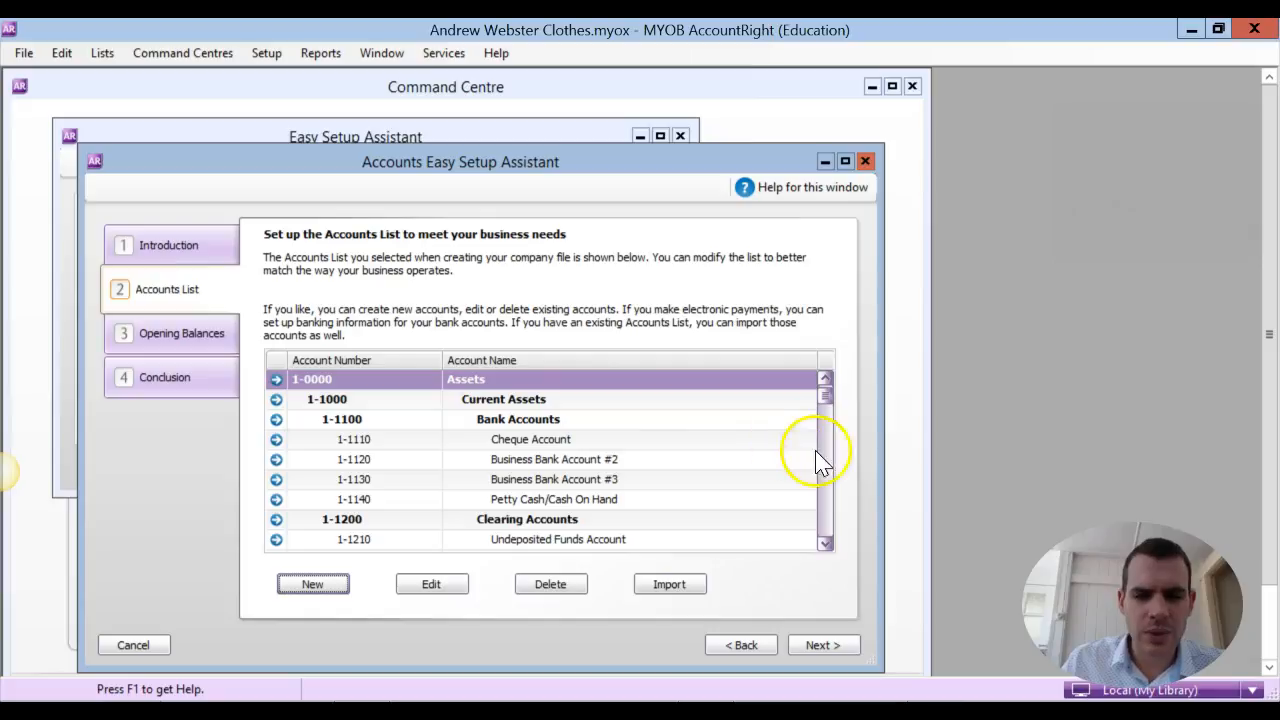
Find Miscellaneous Expenses in the accounts list and review its account information
left_click_drag(828, 400, 831, 535)
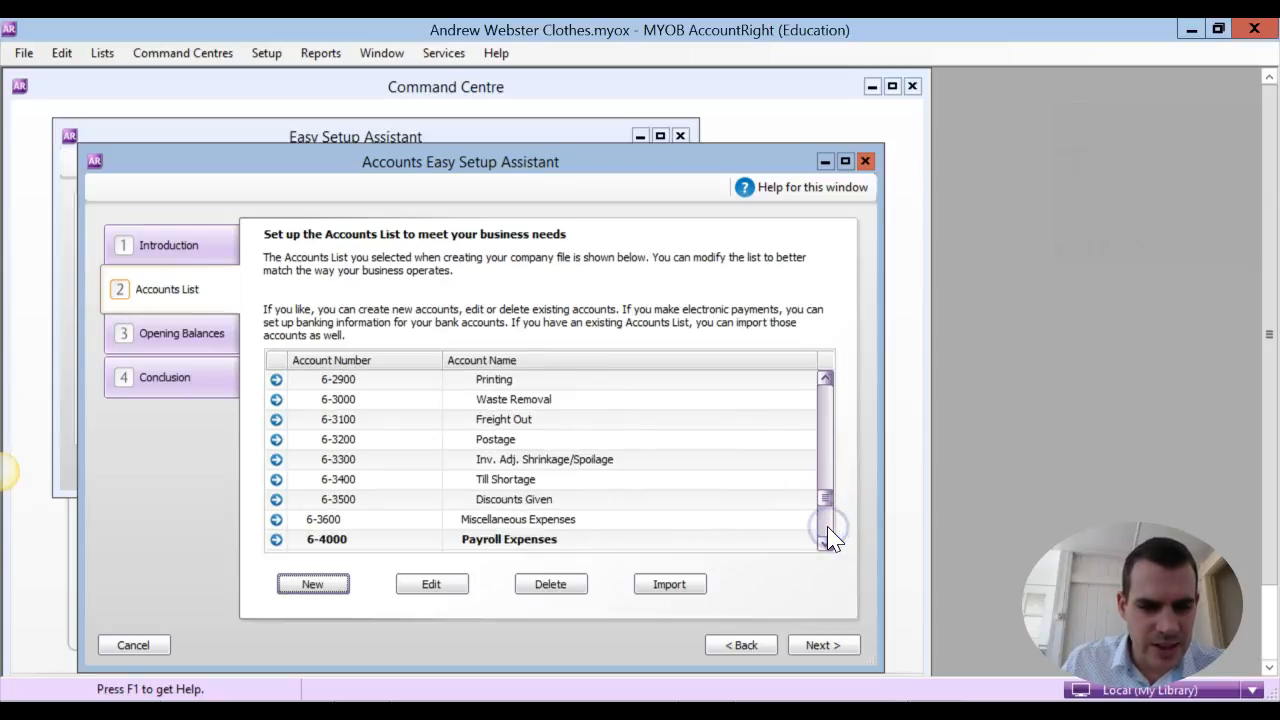
left_click(359, 521)
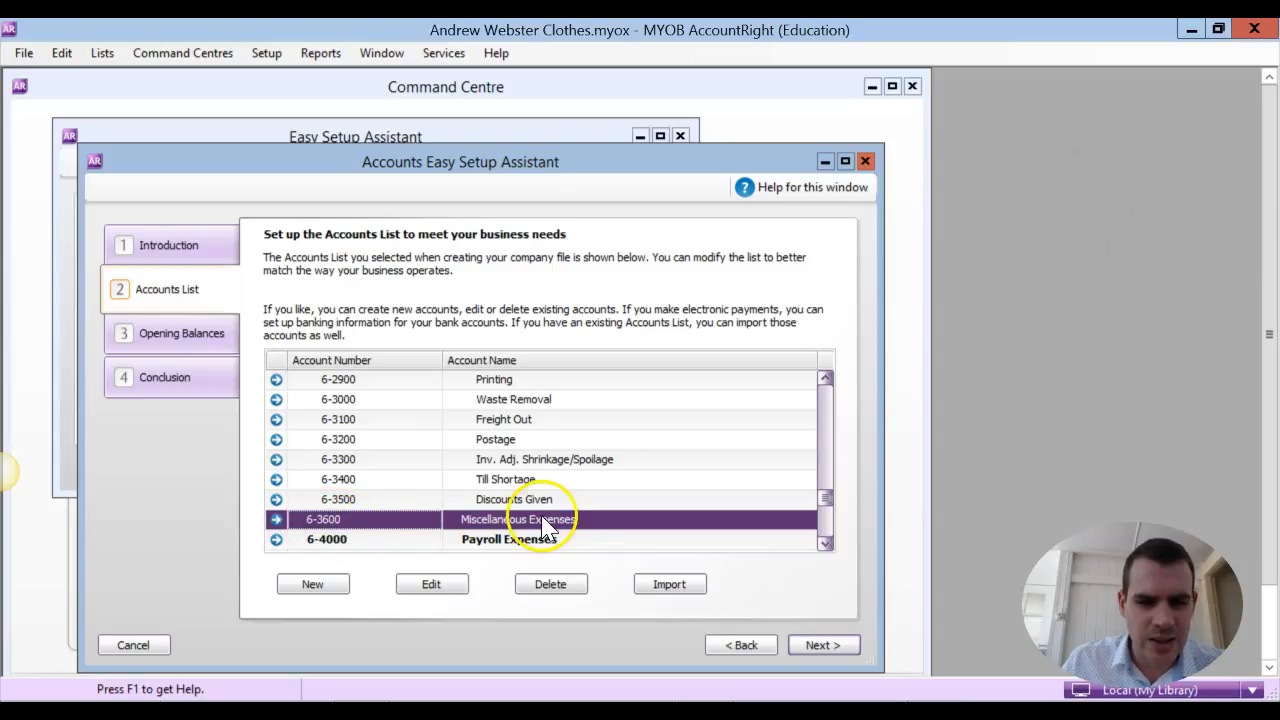
left_click(276, 521)
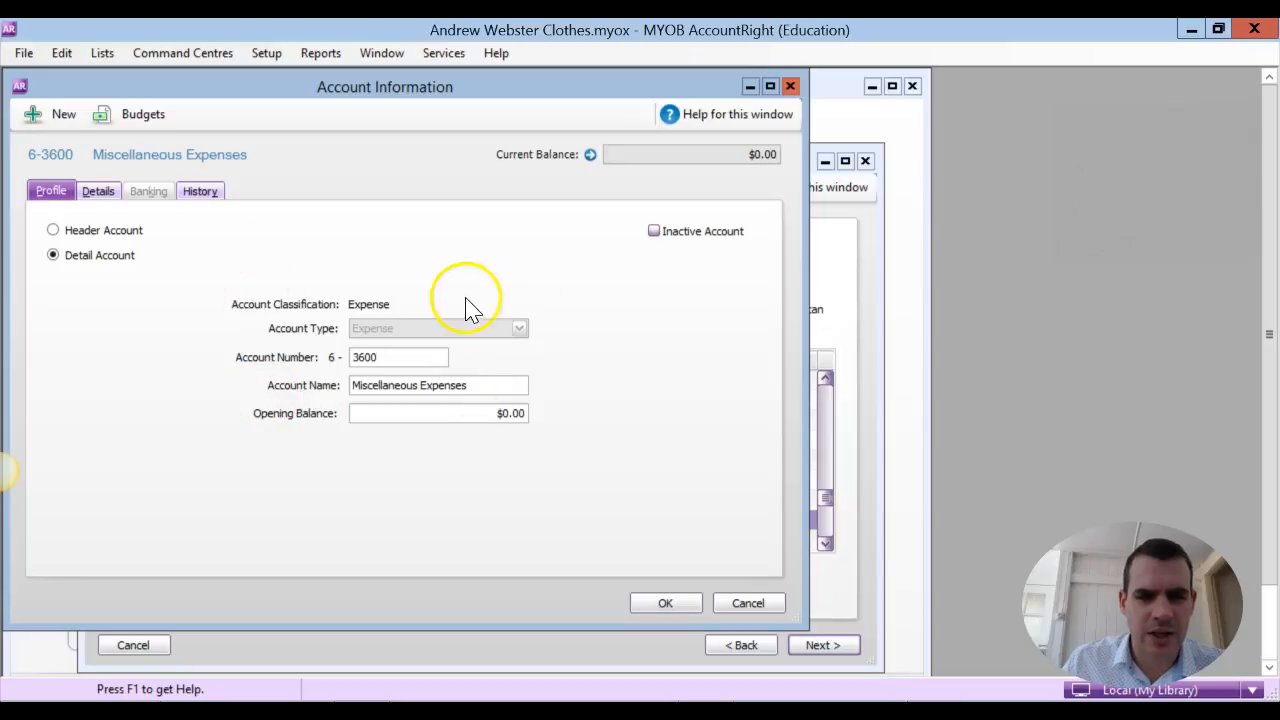
left_click(663, 603)
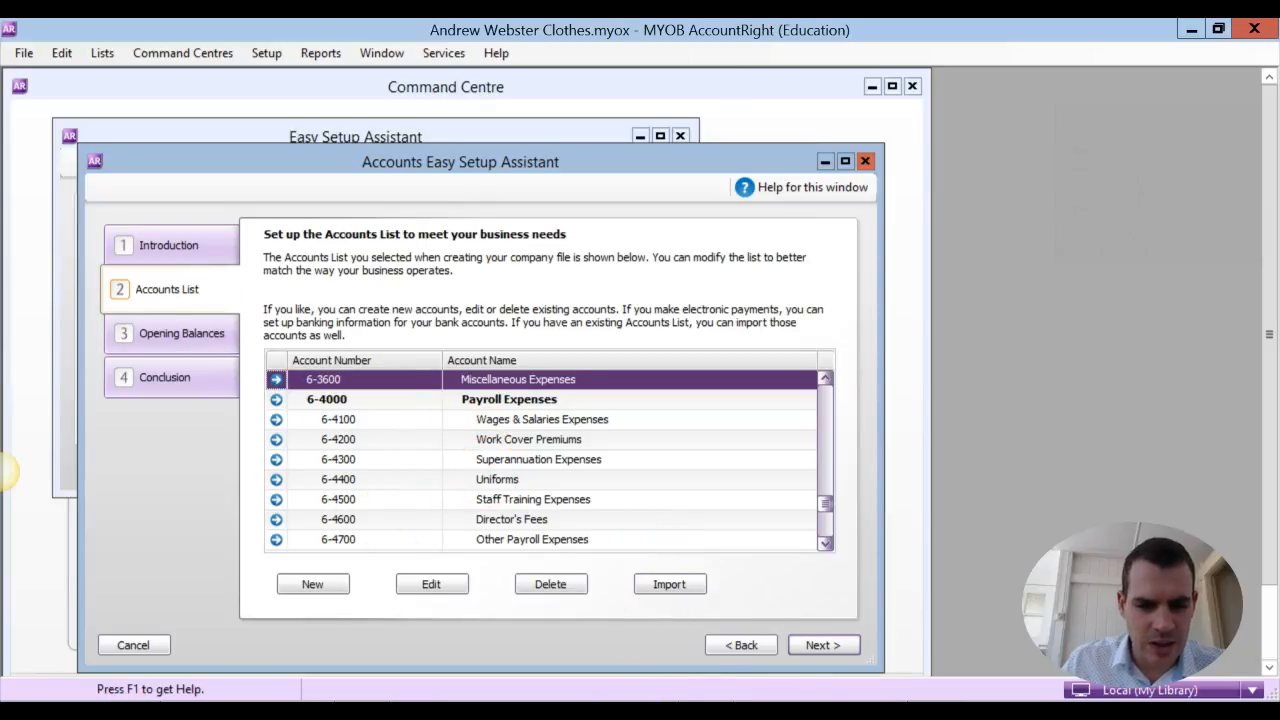
Reread the motor vehicle instruction in OneNote, return to AccountRight and examine the Payroll Expenses header with its detail accounts
key("alt+Tab")
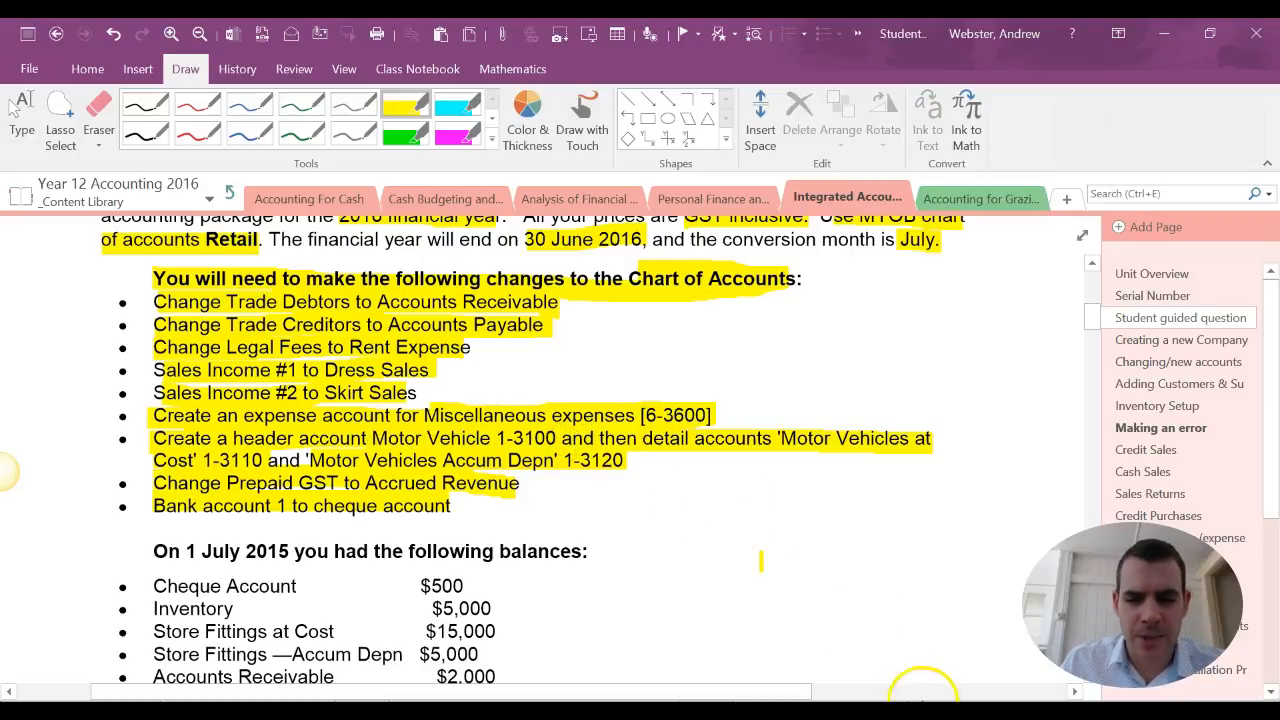
mouse_move(935, 711)
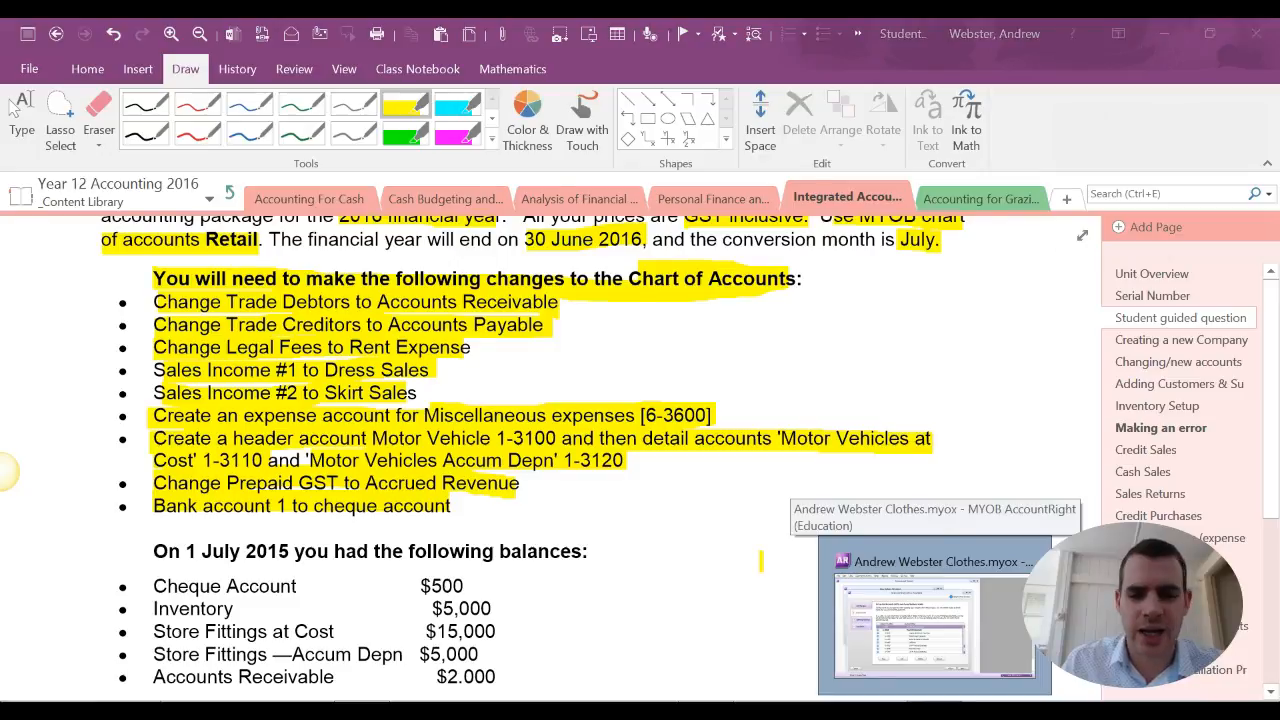
left_click(935, 620)
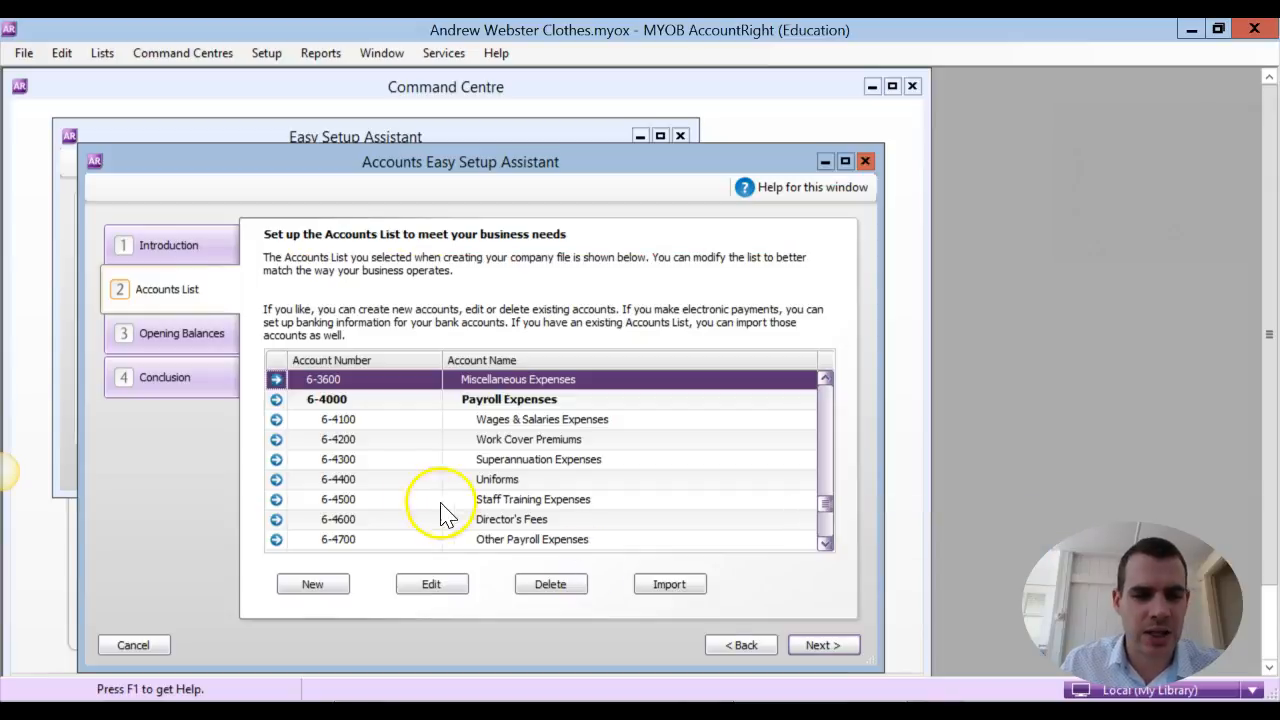
left_click(614, 400)
left_click(618, 416)
left_click(436, 293)
left_click(694, 461)
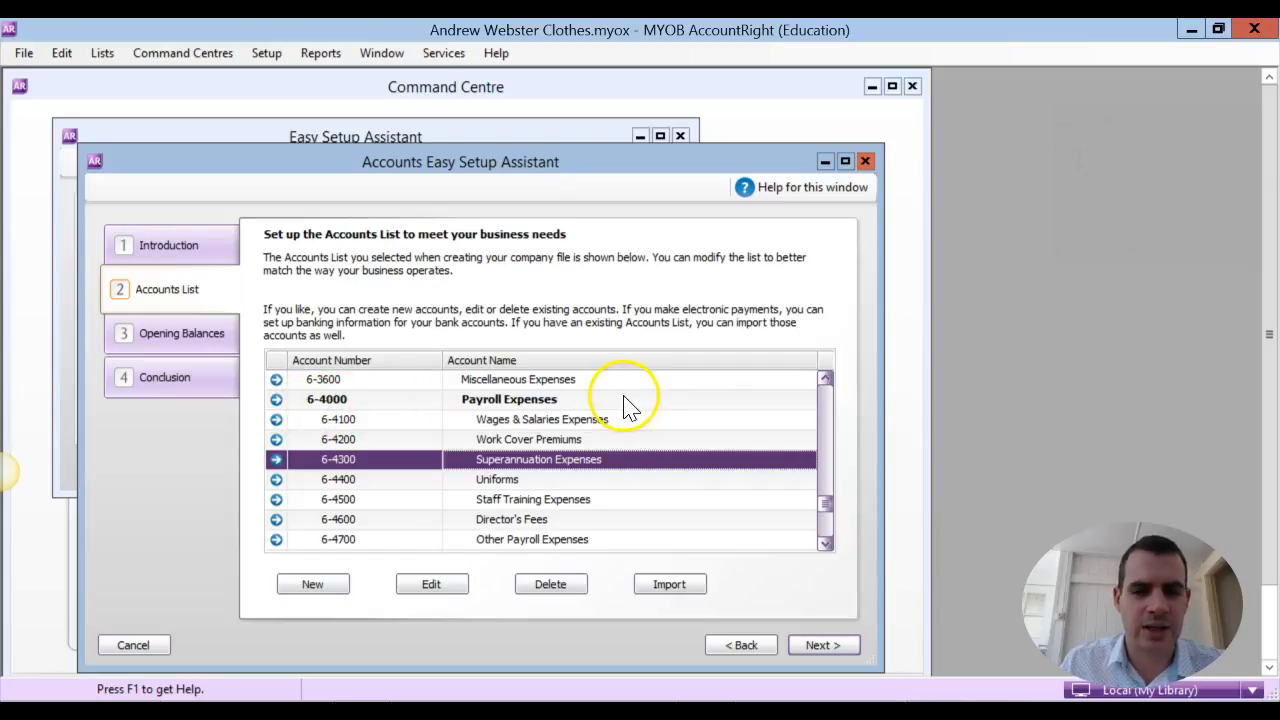
left_click(680, 402)
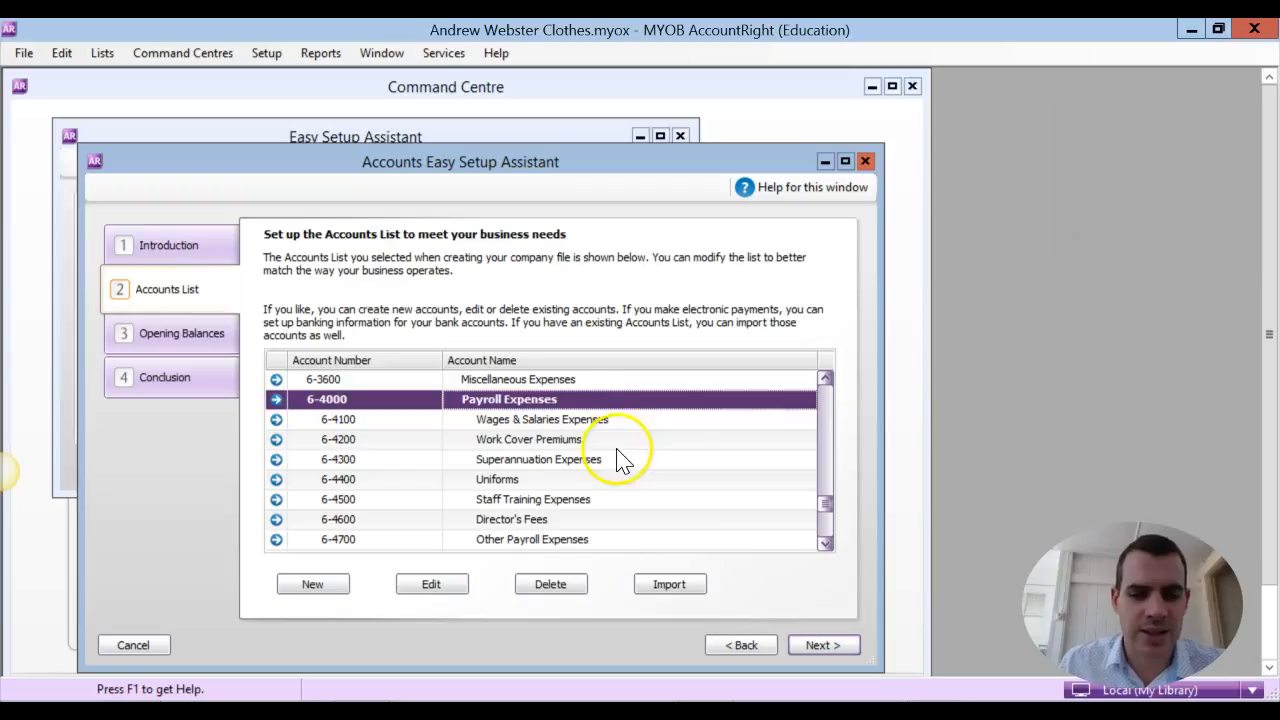
Examine the Store Fittings header account and its at-cost and accumulated depreciation detail accounts under Non-Current Assets
left_click_drag(827, 503, 830, 418)
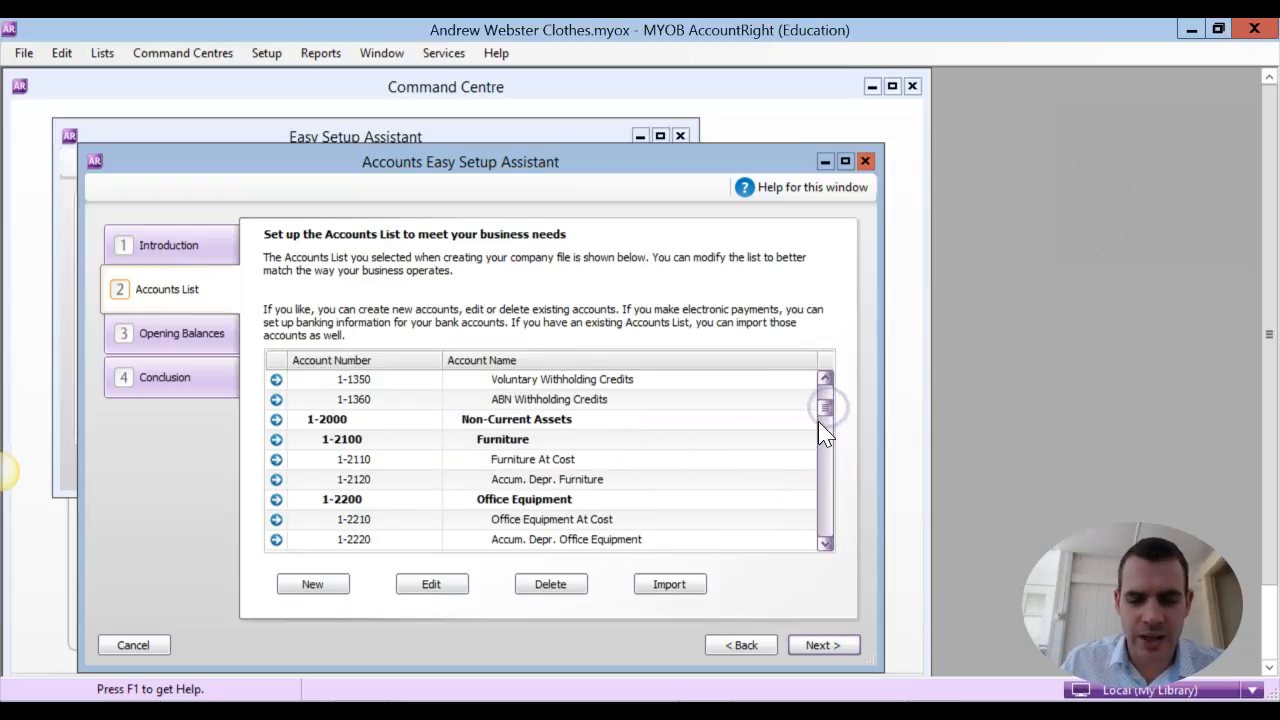
left_click(824, 436)
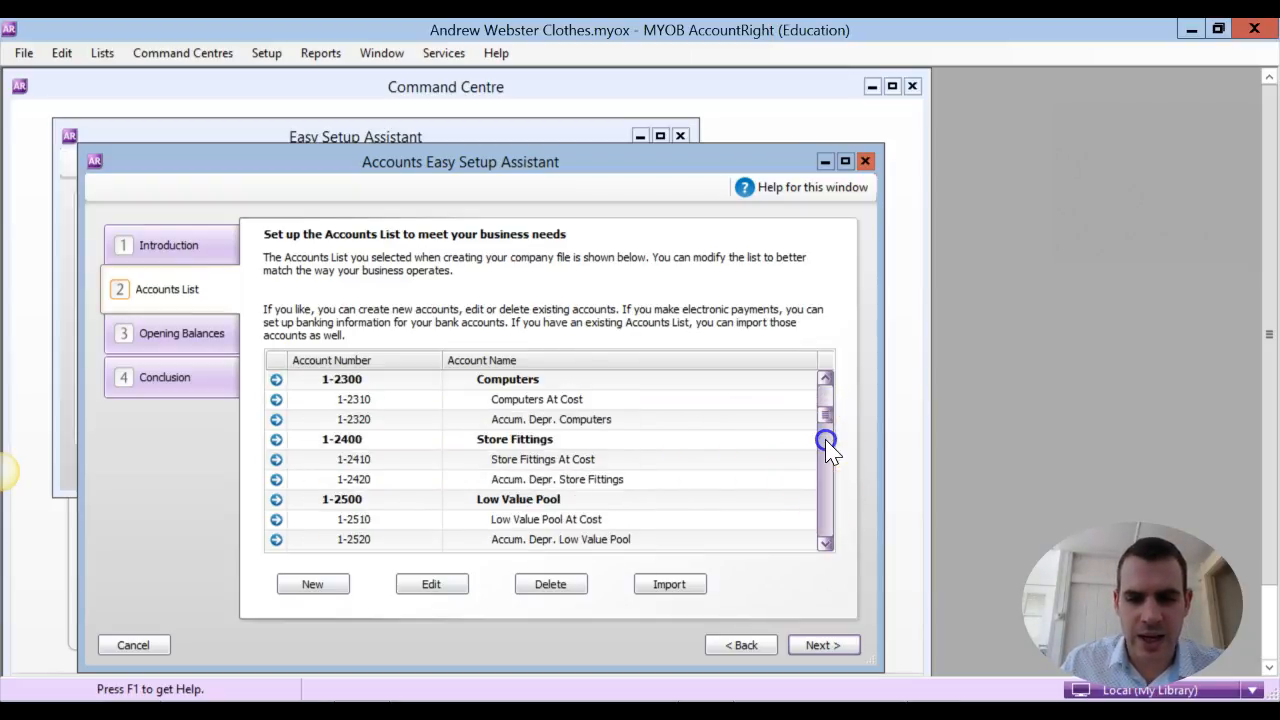
left_click(585, 439)
left_click(645, 461)
left_click(673, 480)
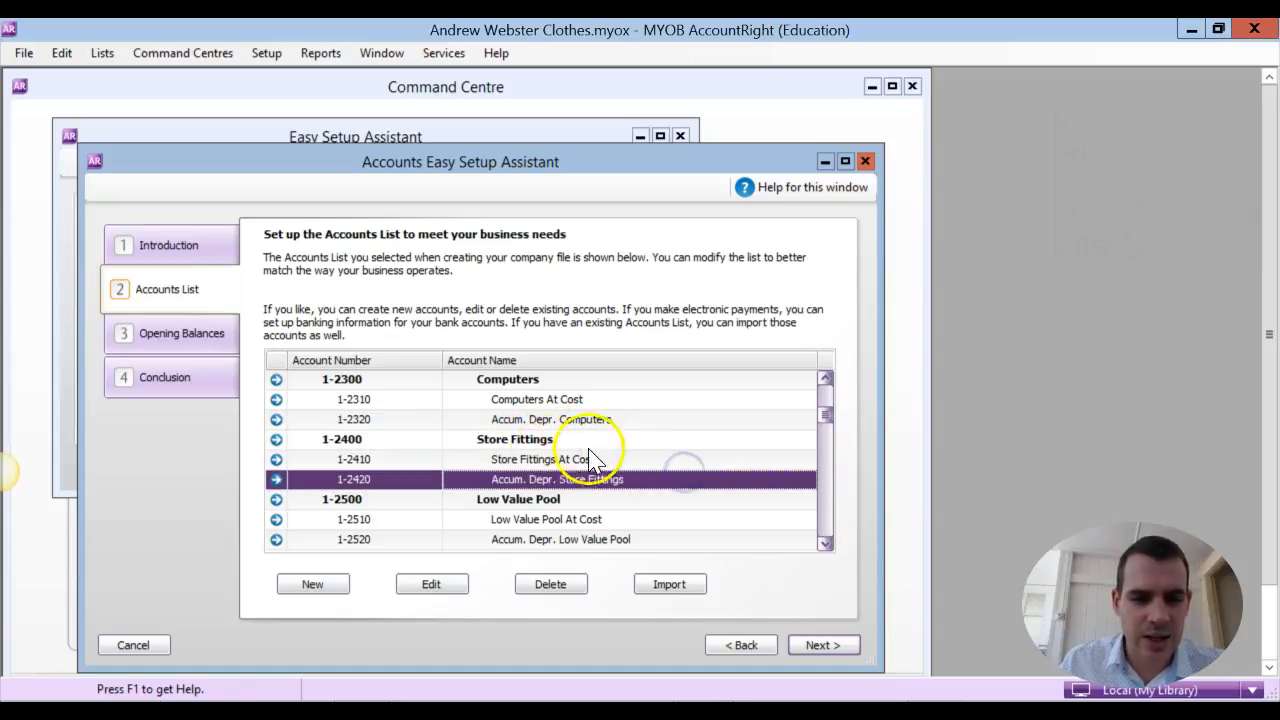
left_click(618, 441)
left_click(655, 460)
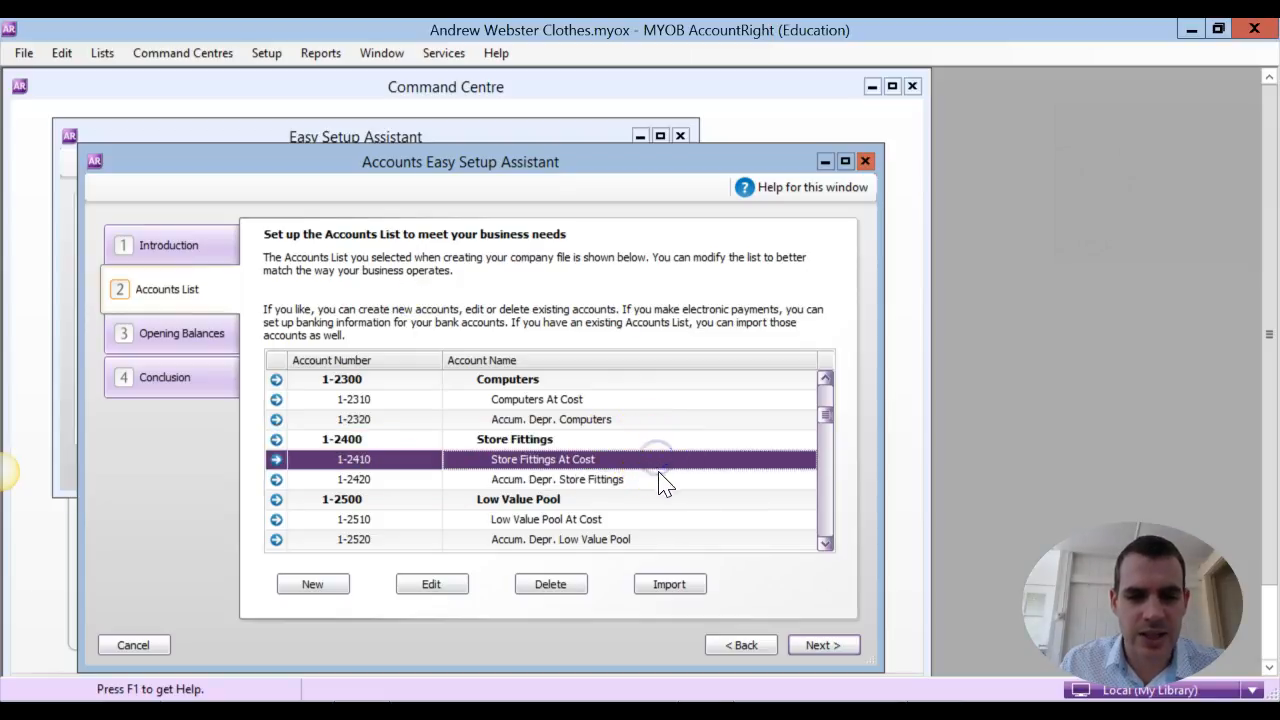
left_click(662, 479)
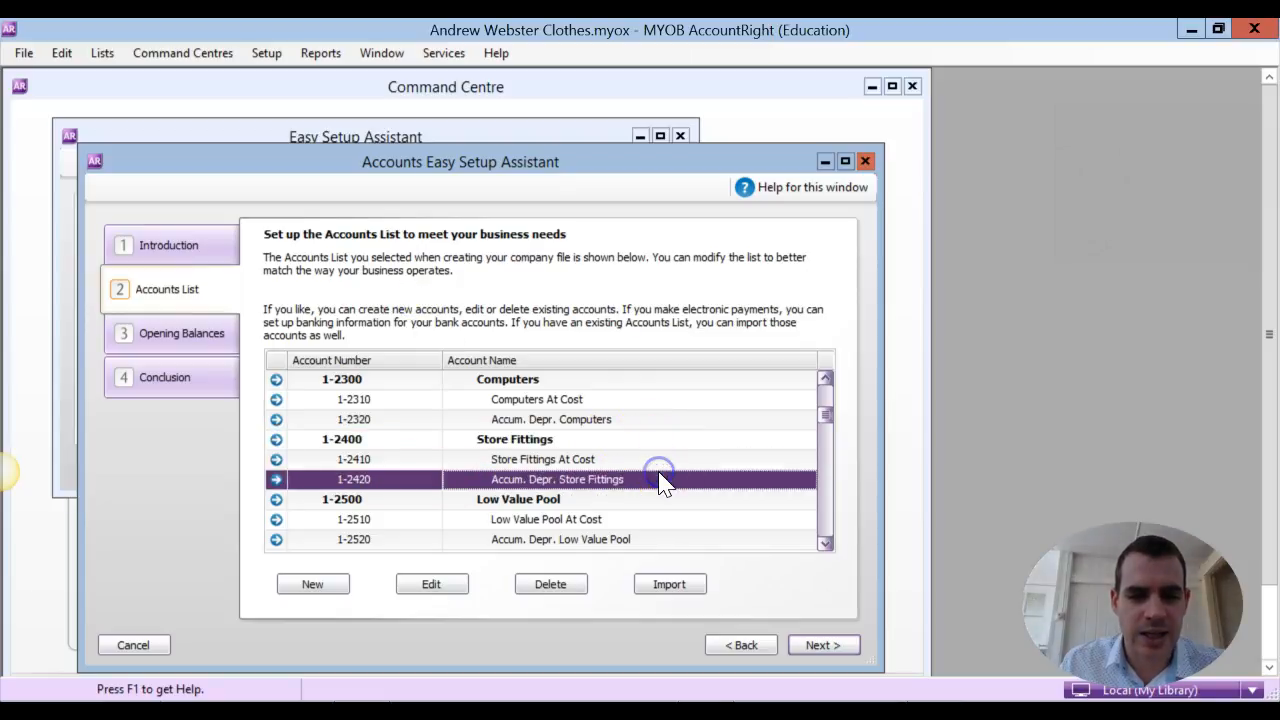
Start a new Fixed Asset account, number it 1-3100 as given in the OneNote instruction and name it Motor Vehicles
left_click(330, 585)
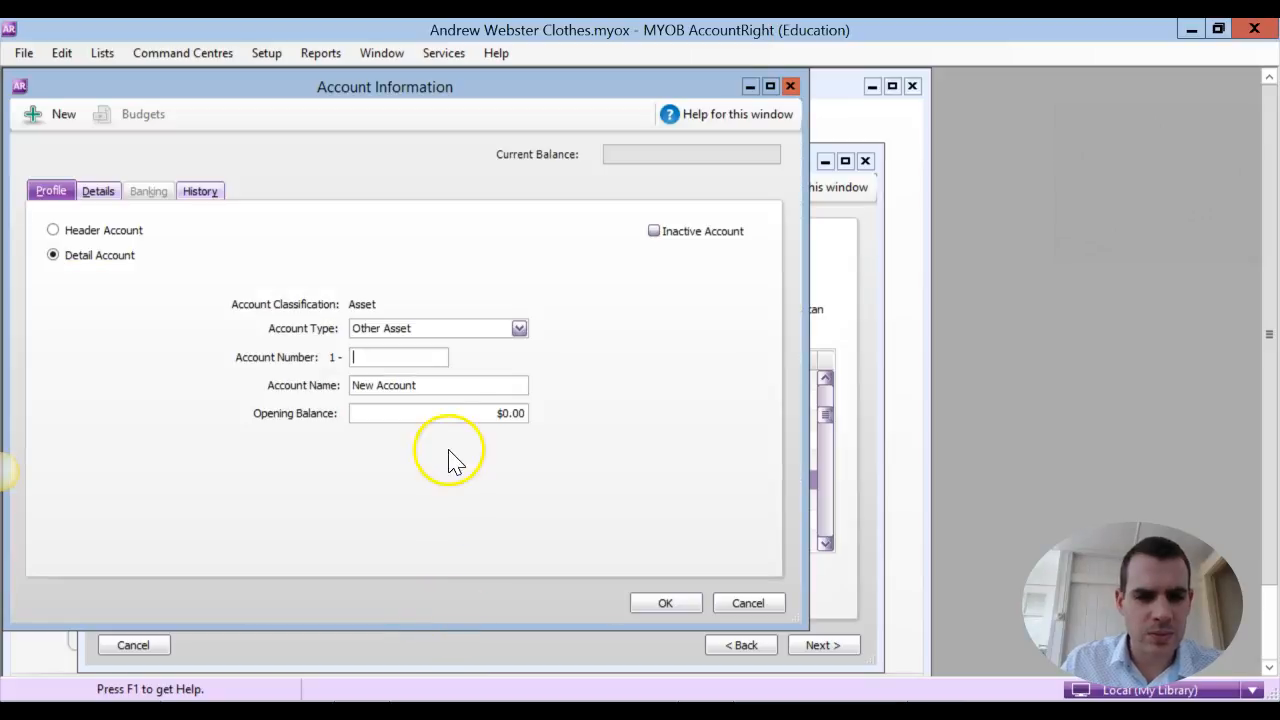
left_click(519, 329)
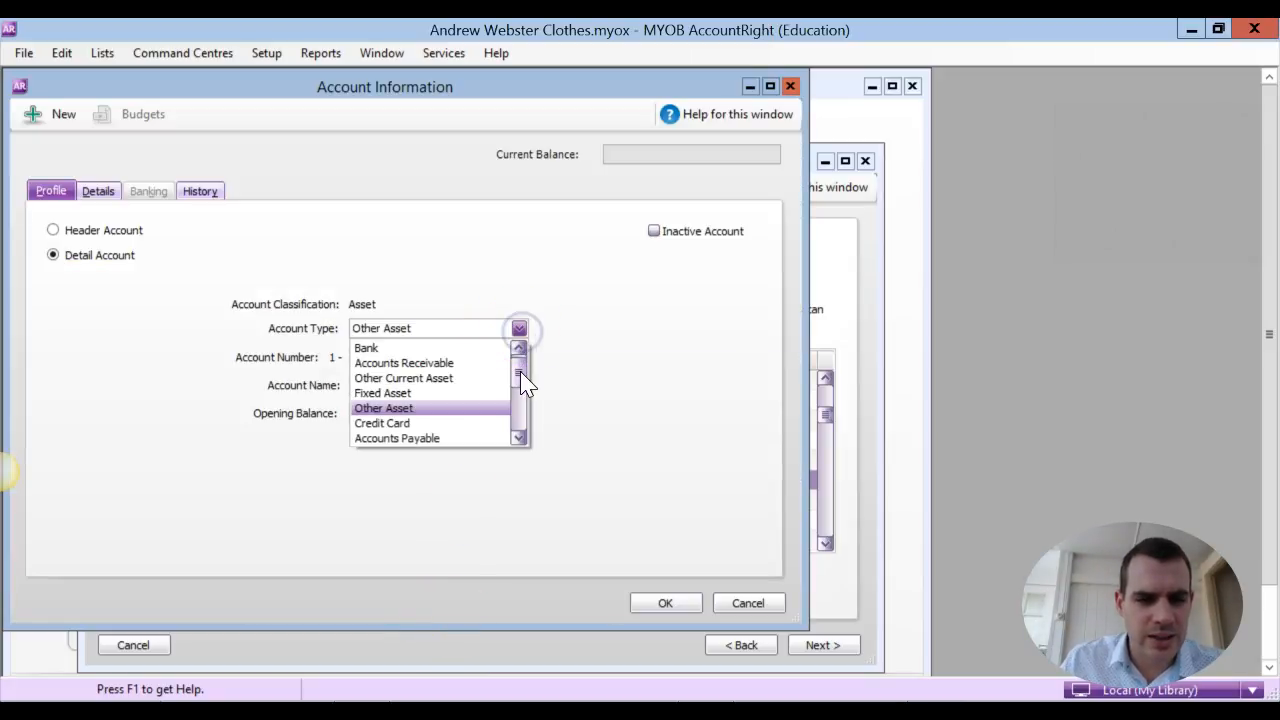
left_click(422, 393)
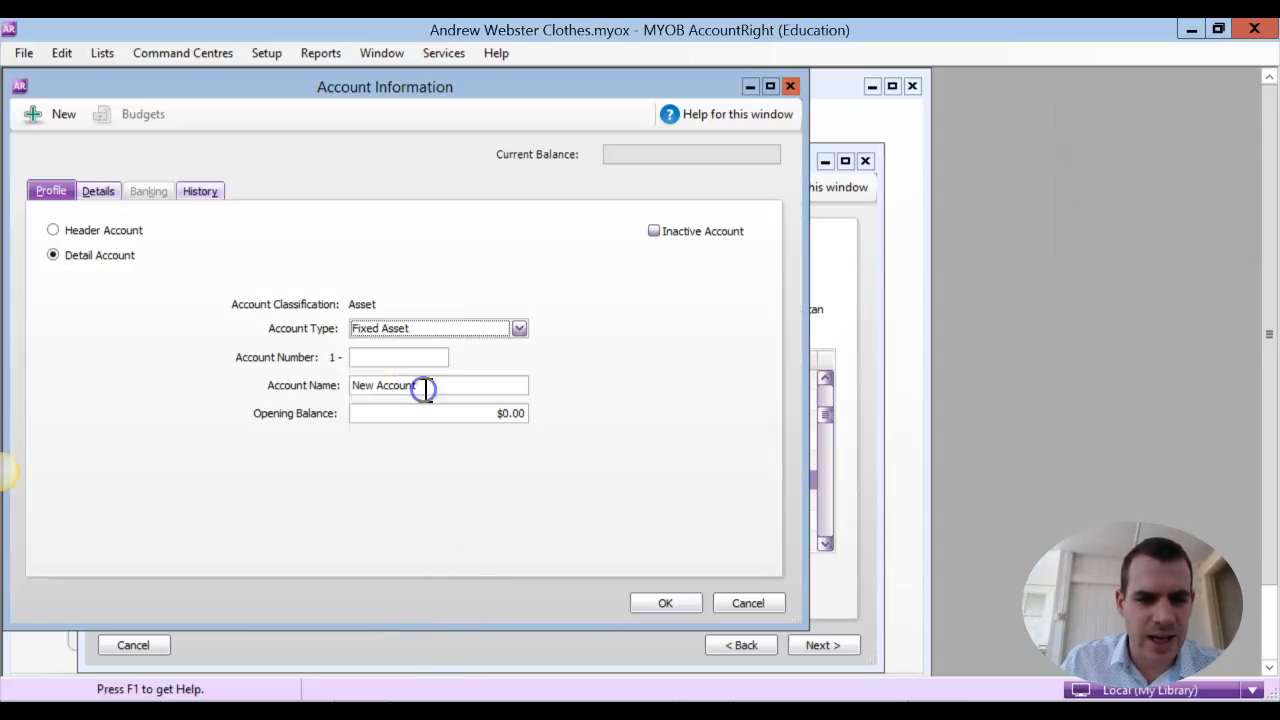
left_click(346, 702)
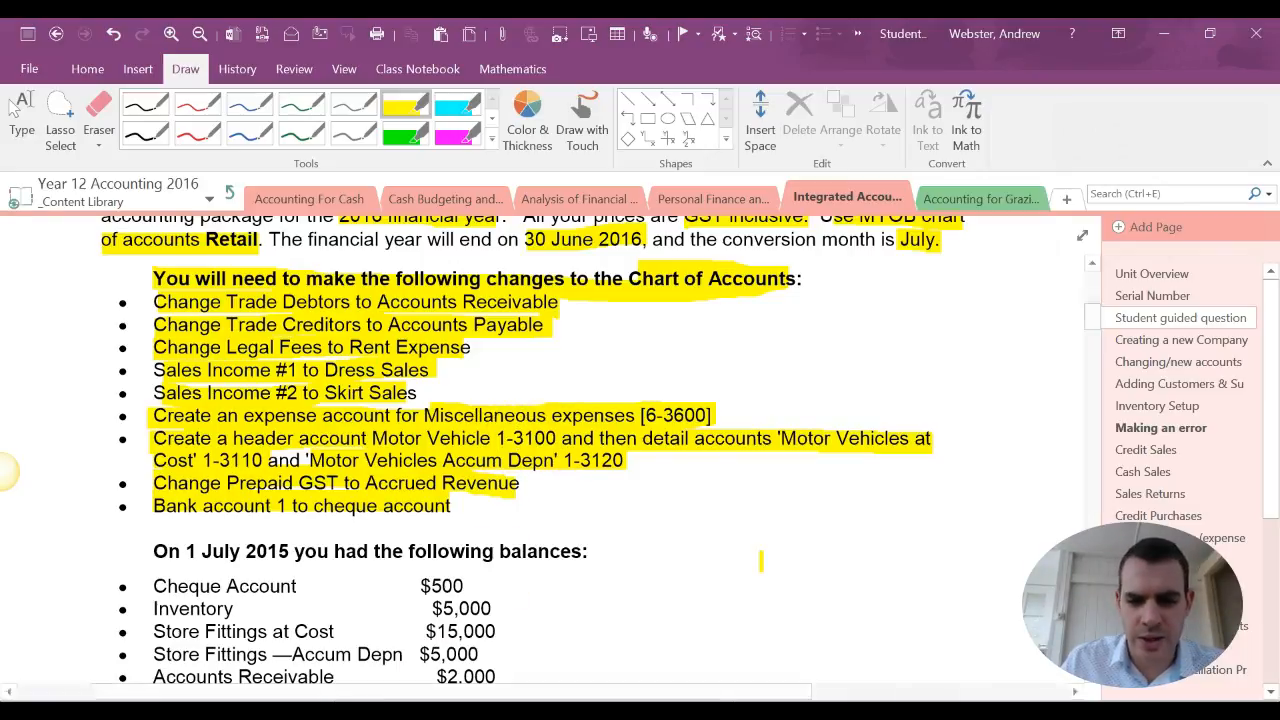
left_click(446, 702)
left_click(408, 357)
type("3100")
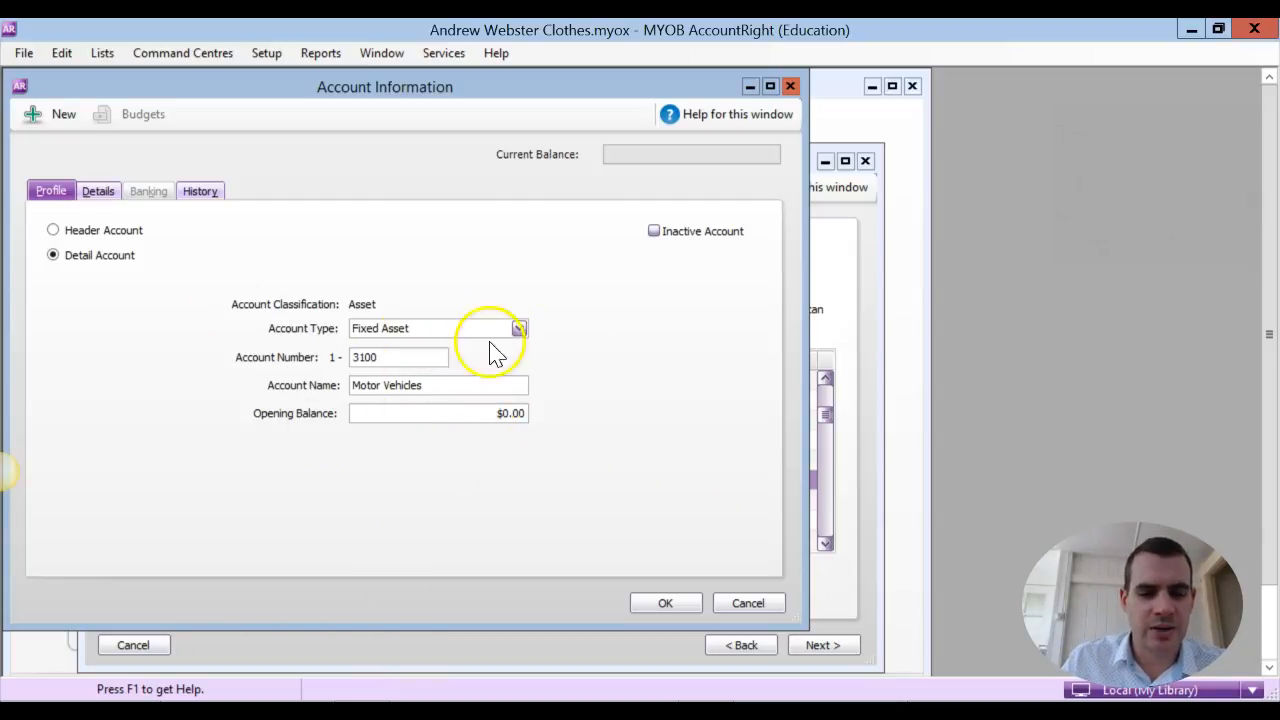
Make the Motor Vehicles account a header account instead of a detail account and save it
left_click(89, 259)
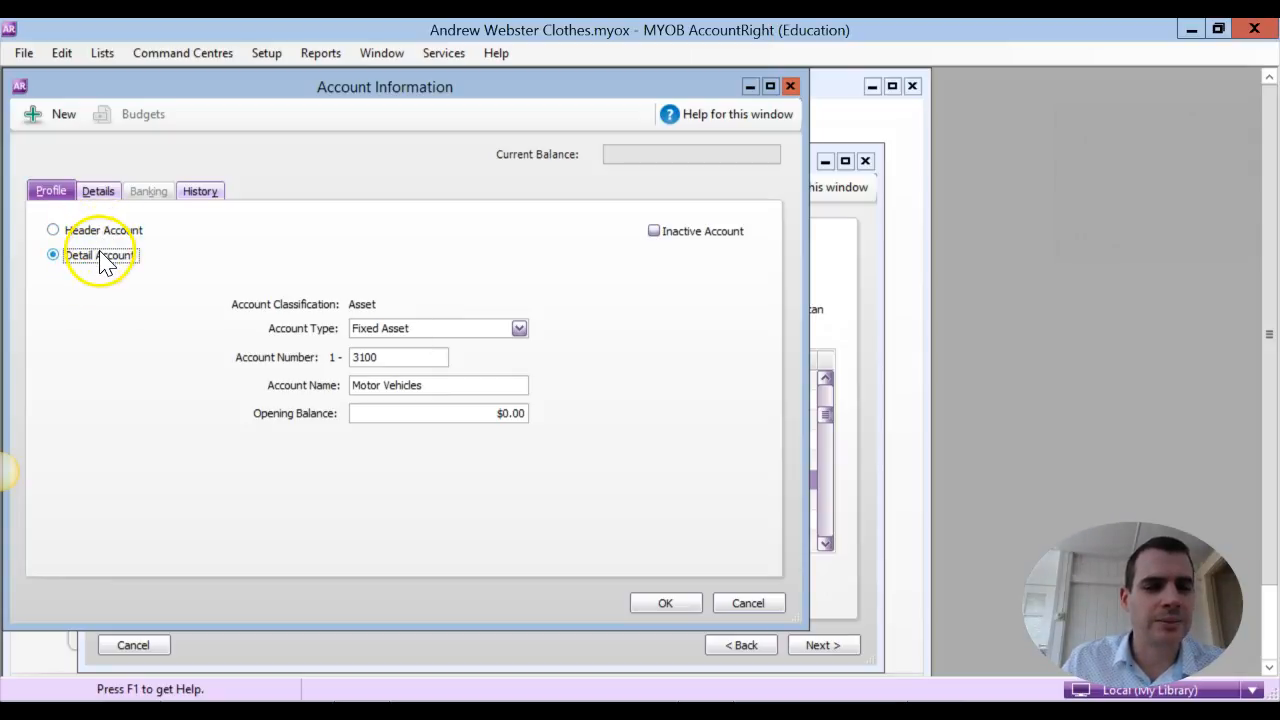
left_click(96, 232)
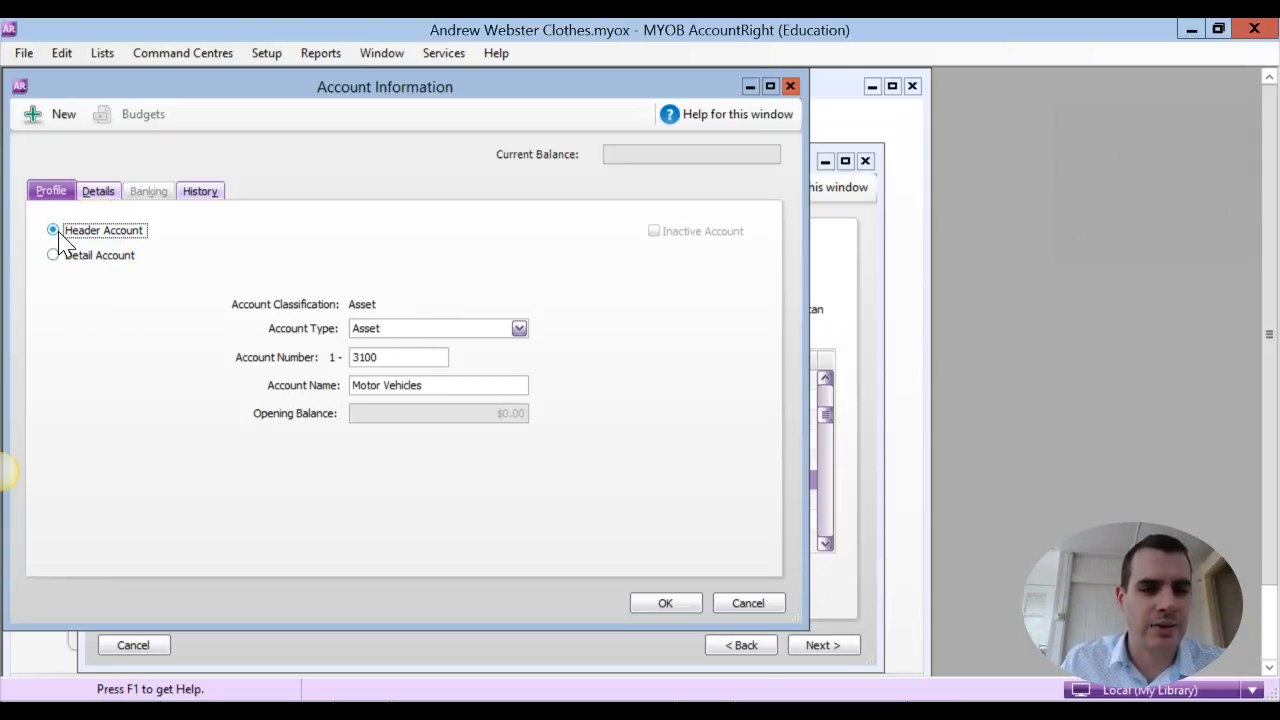
left_click(665, 603)
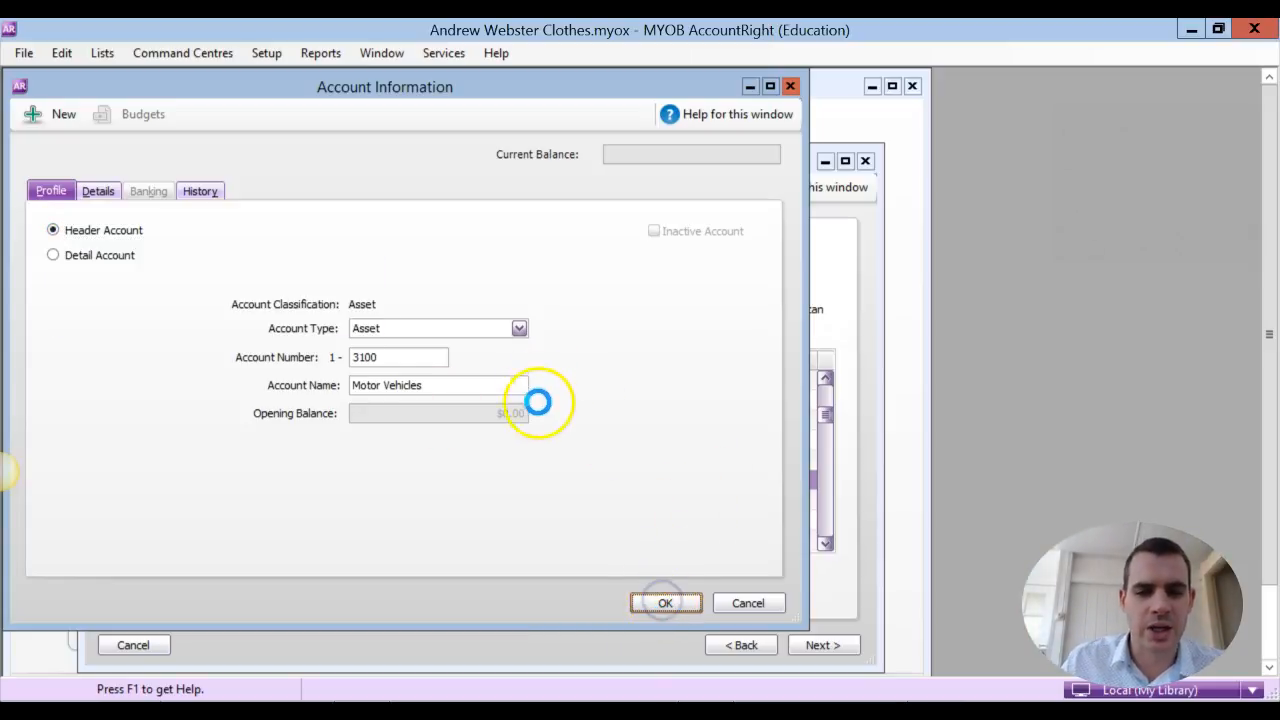
left_click(550, 456)
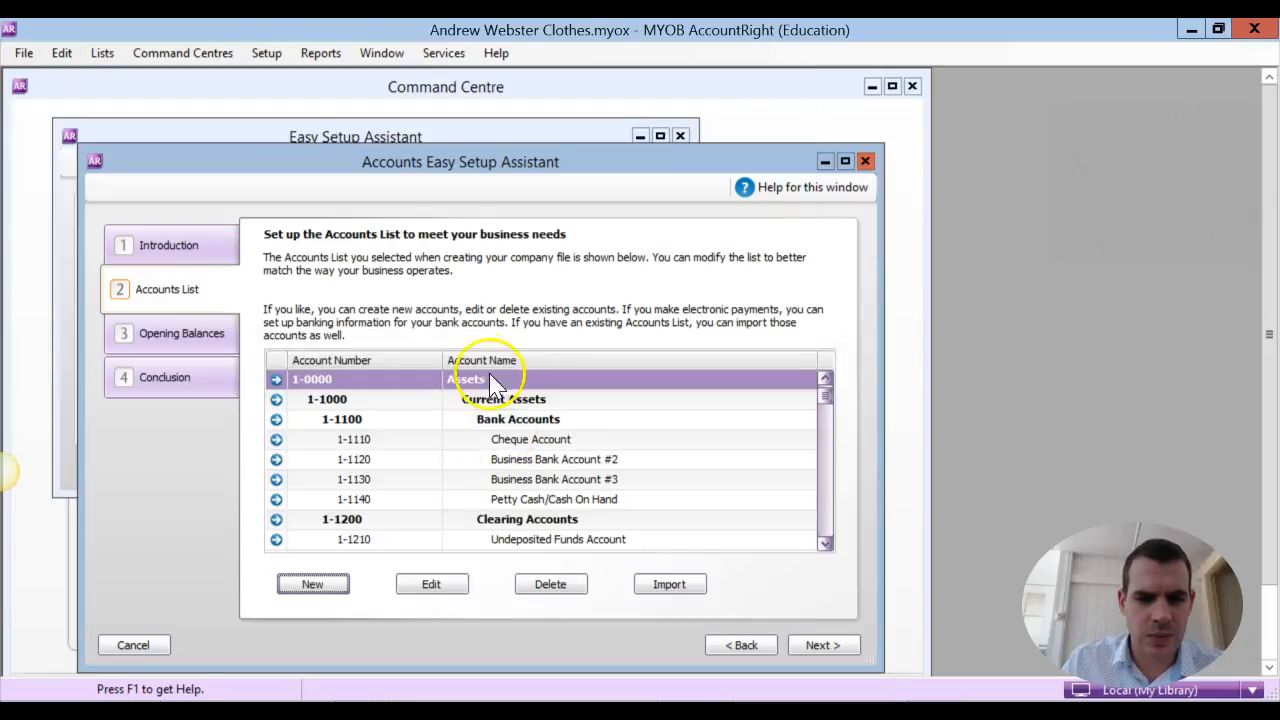
Find the Motor Vehicles header in the accounts list and examine its place among the asset accounts
left_click(827, 470)
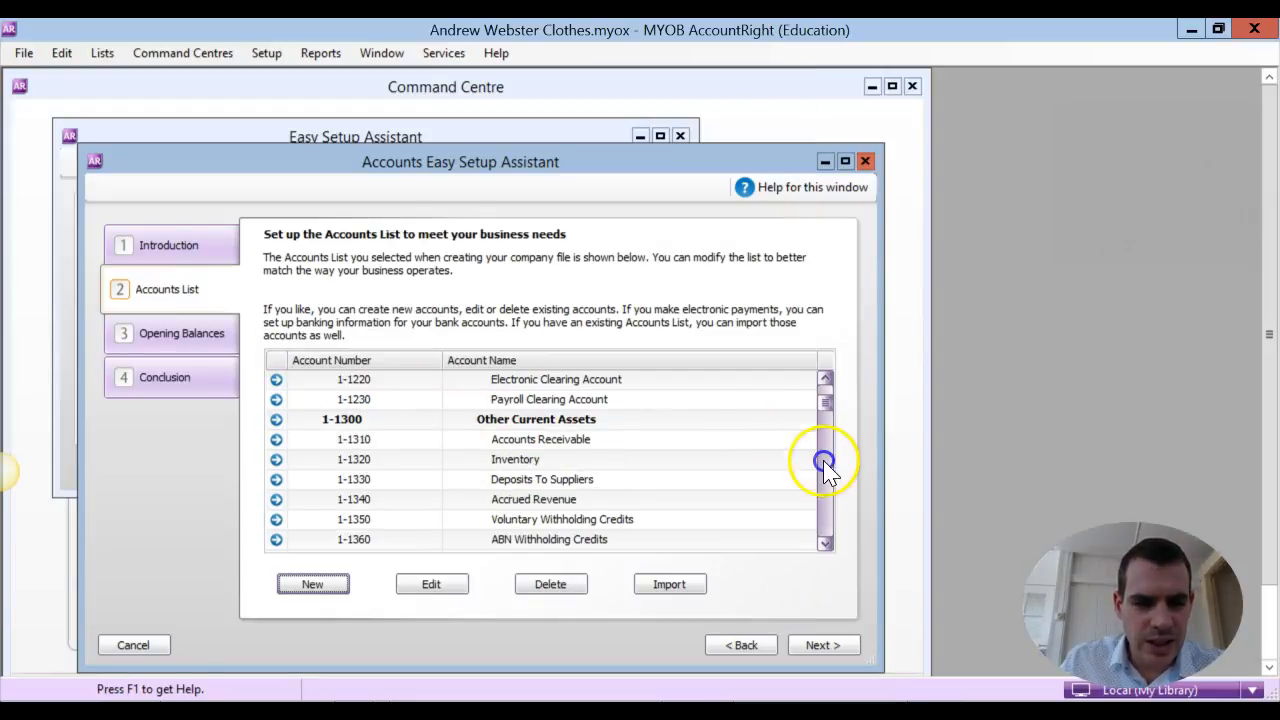
left_click(827, 470)
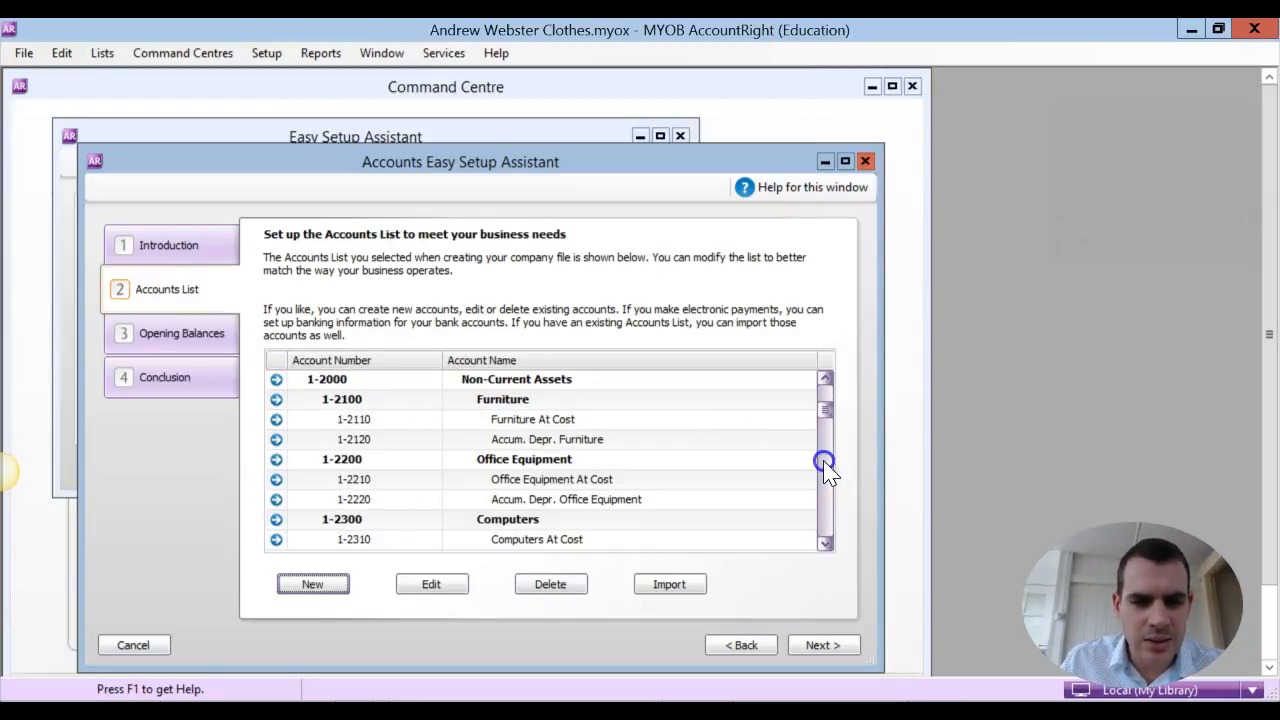
left_click(825, 462)
left_click(827, 470)
left_click(825, 480)
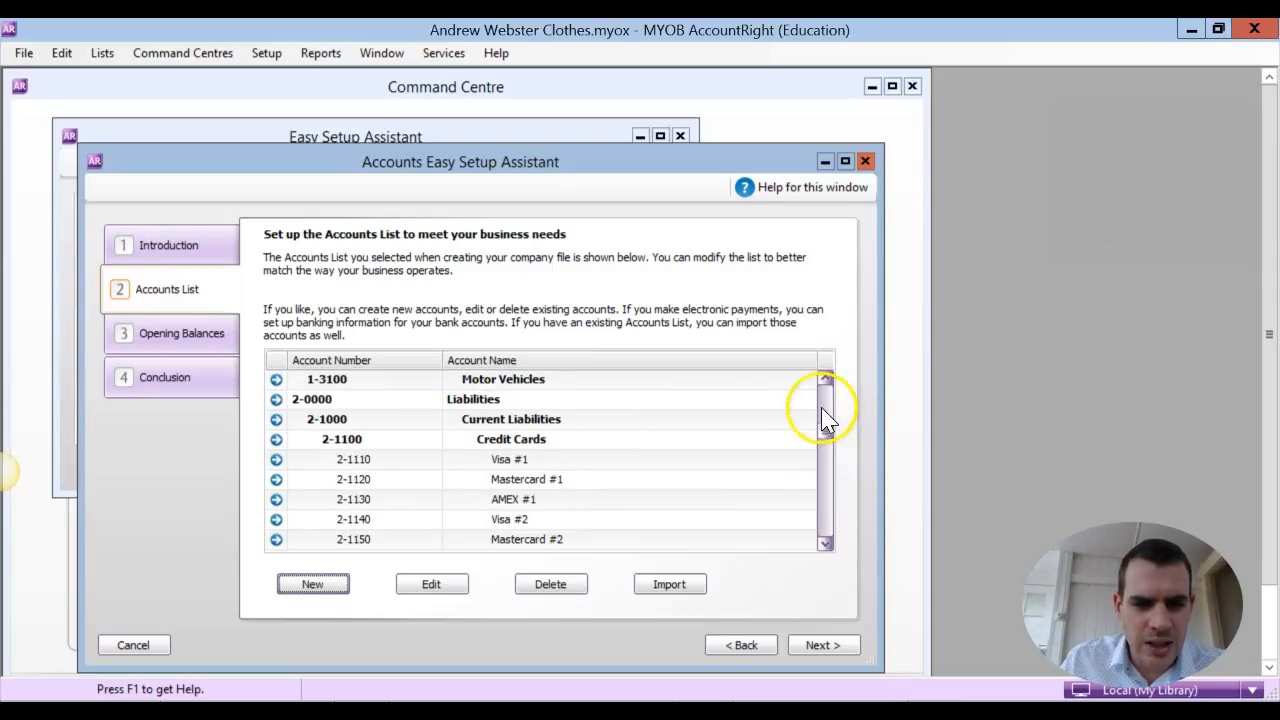
double_click(825, 379)
left_click(825, 379)
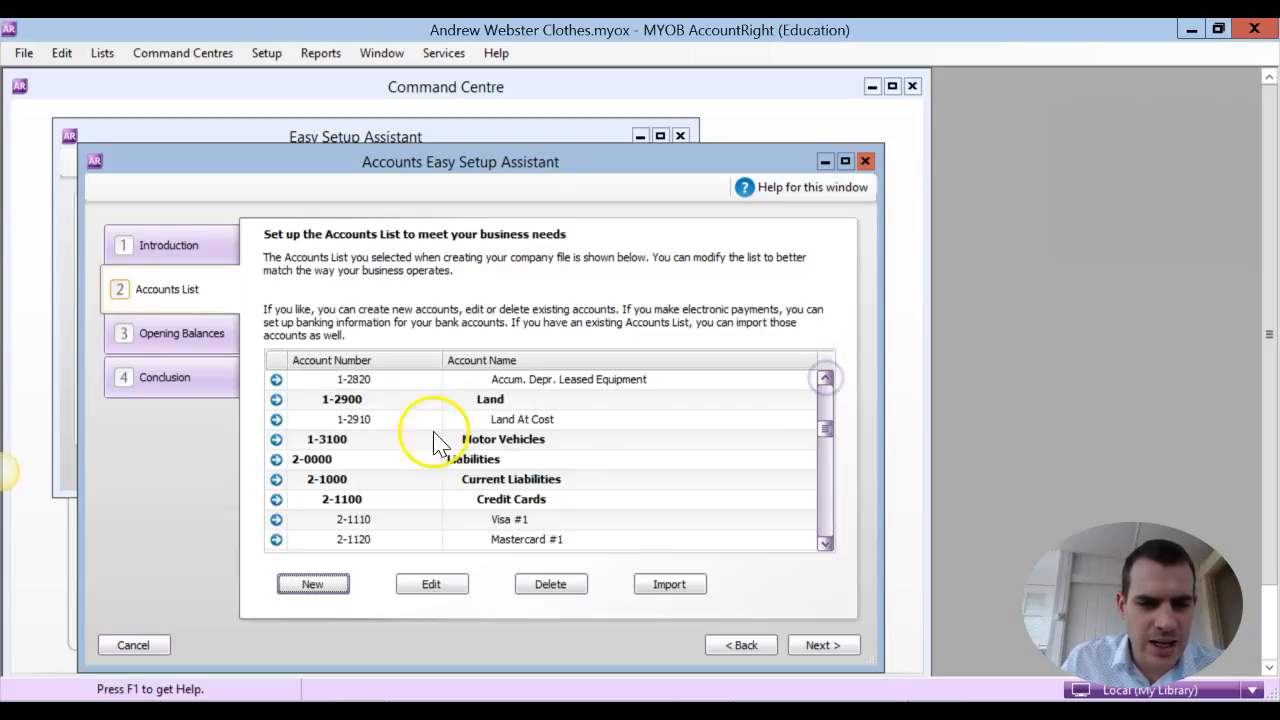
left_click(358, 444)
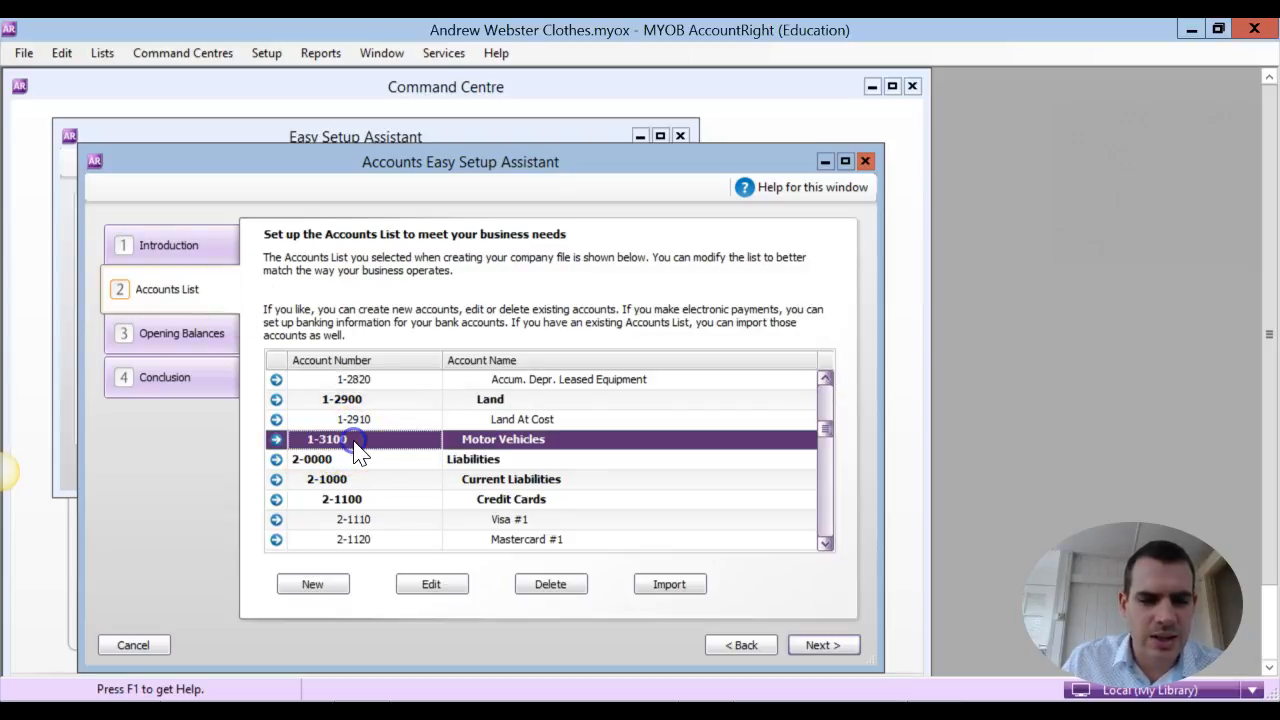
right_click(614, 451)
left_click(606, 444)
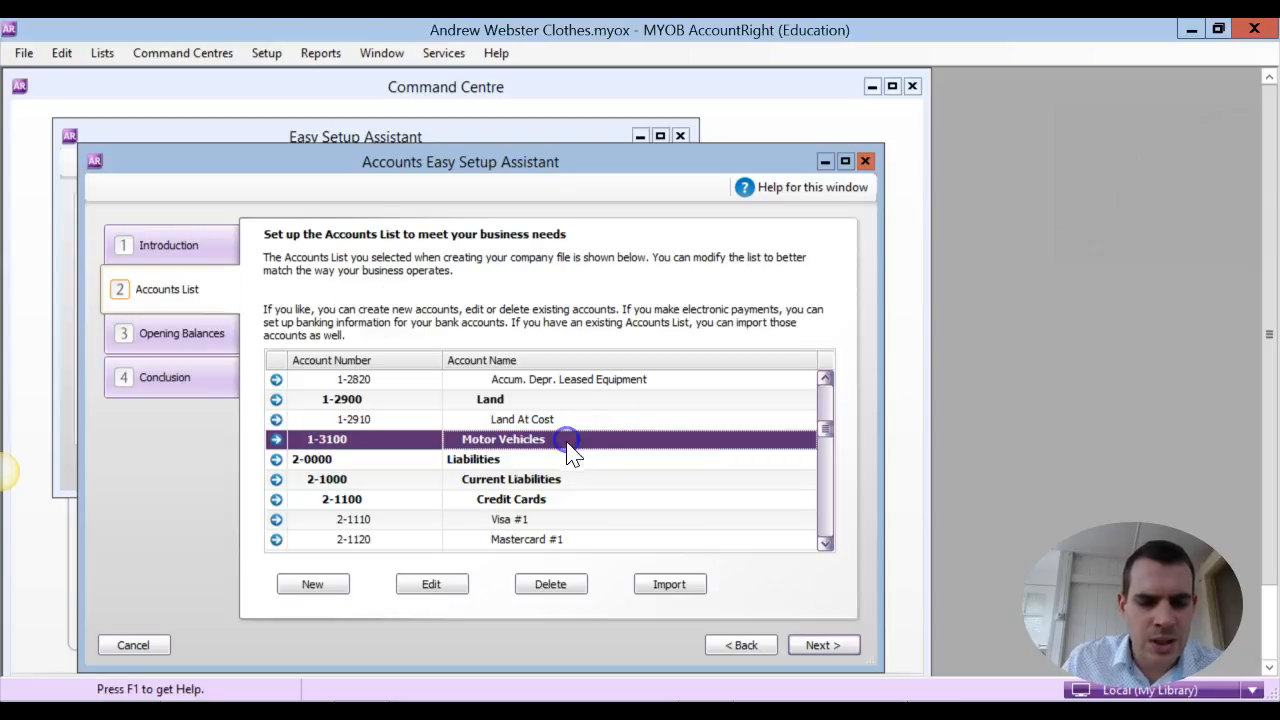
Reread the motor vehicle instruction in OneNote and start a new detail account of type Fixed Asset in AccountRight
left_click(345, 712)
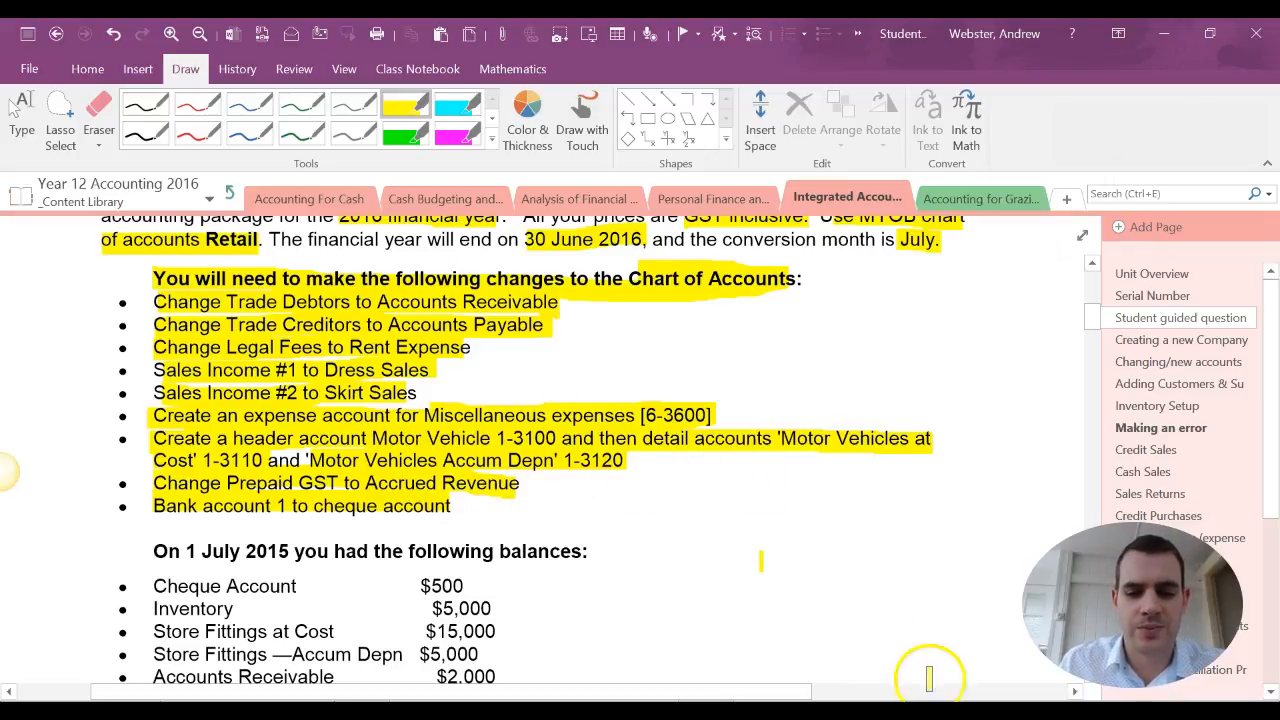
left_click(940, 712)
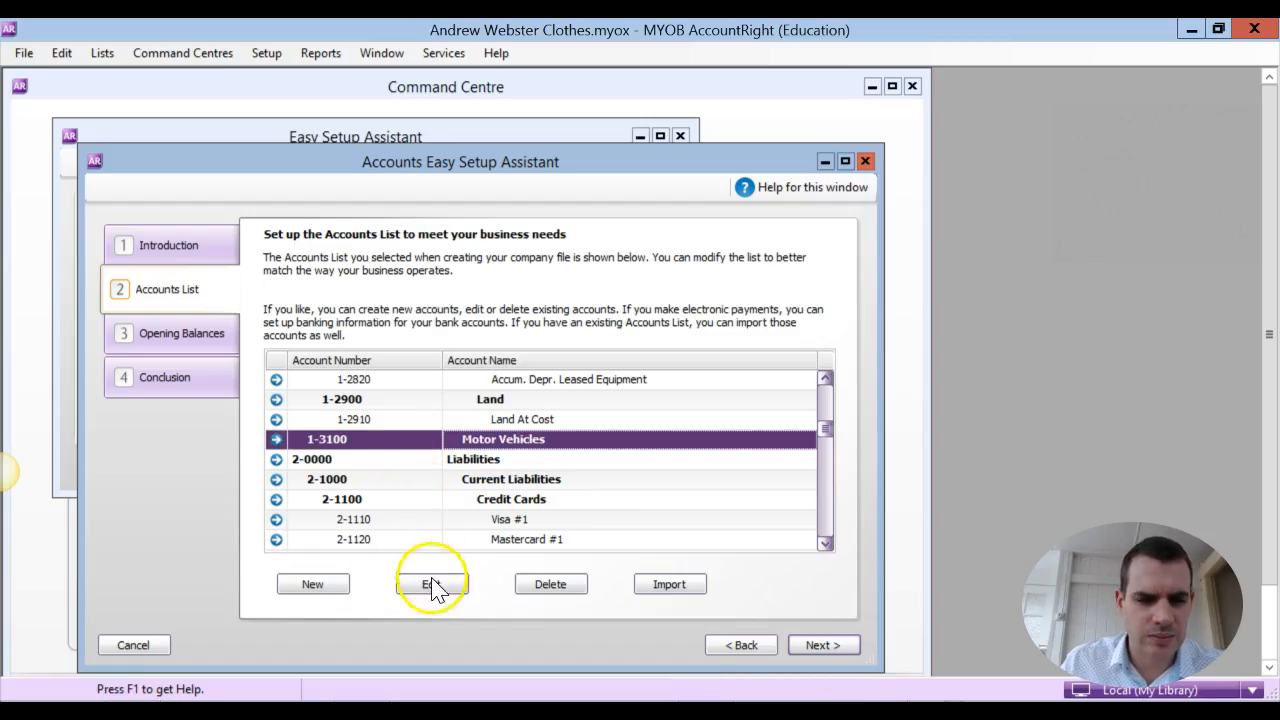
left_click(328, 586)
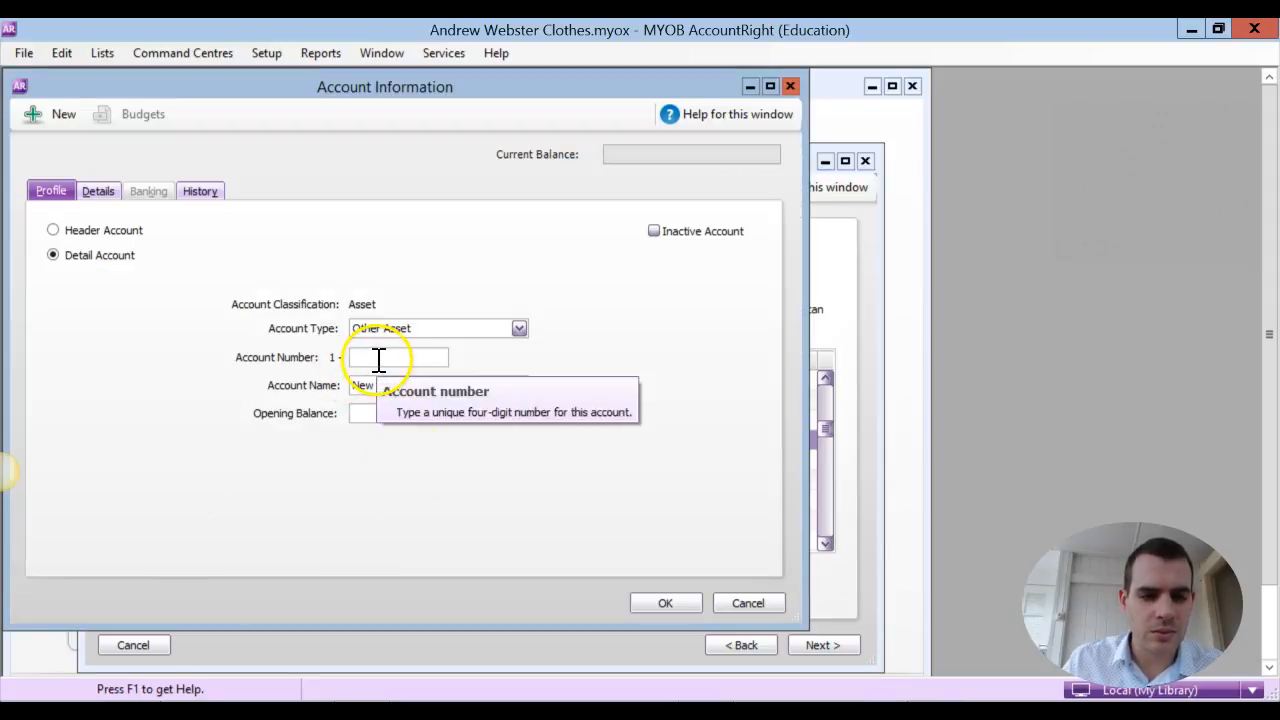
left_click(468, 327)
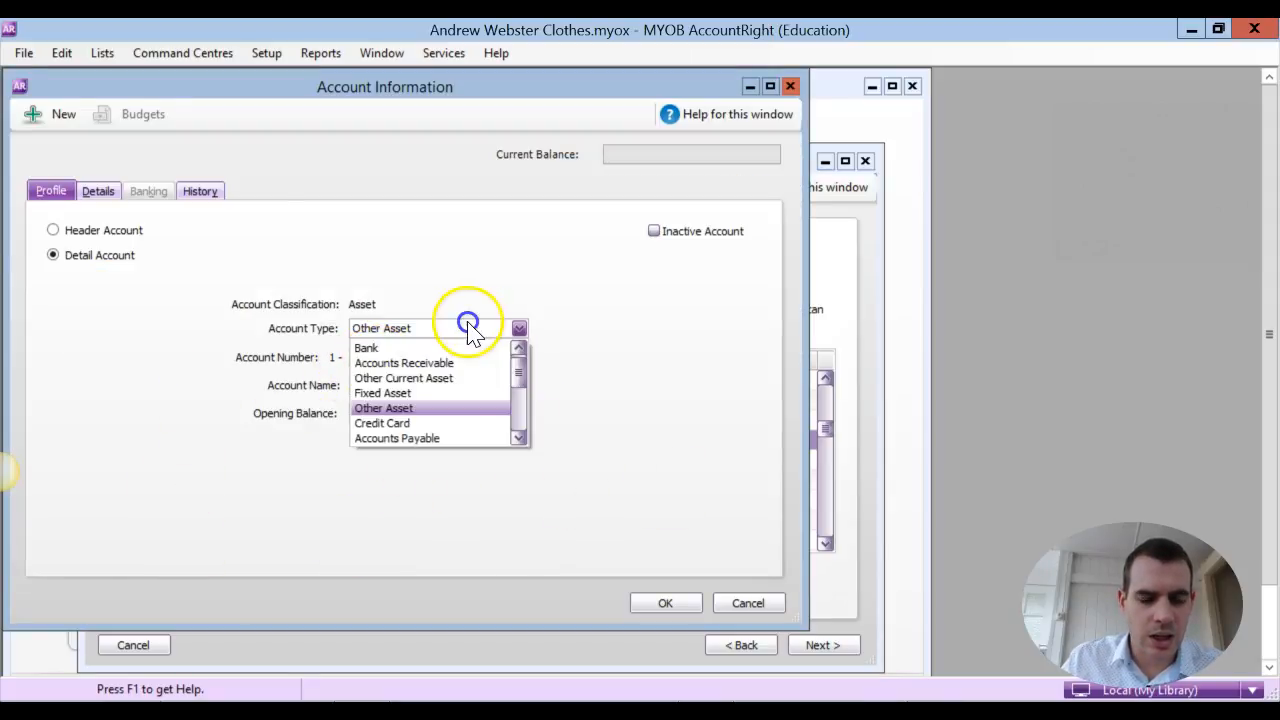
left_click(445, 393)
left_click(456, 711)
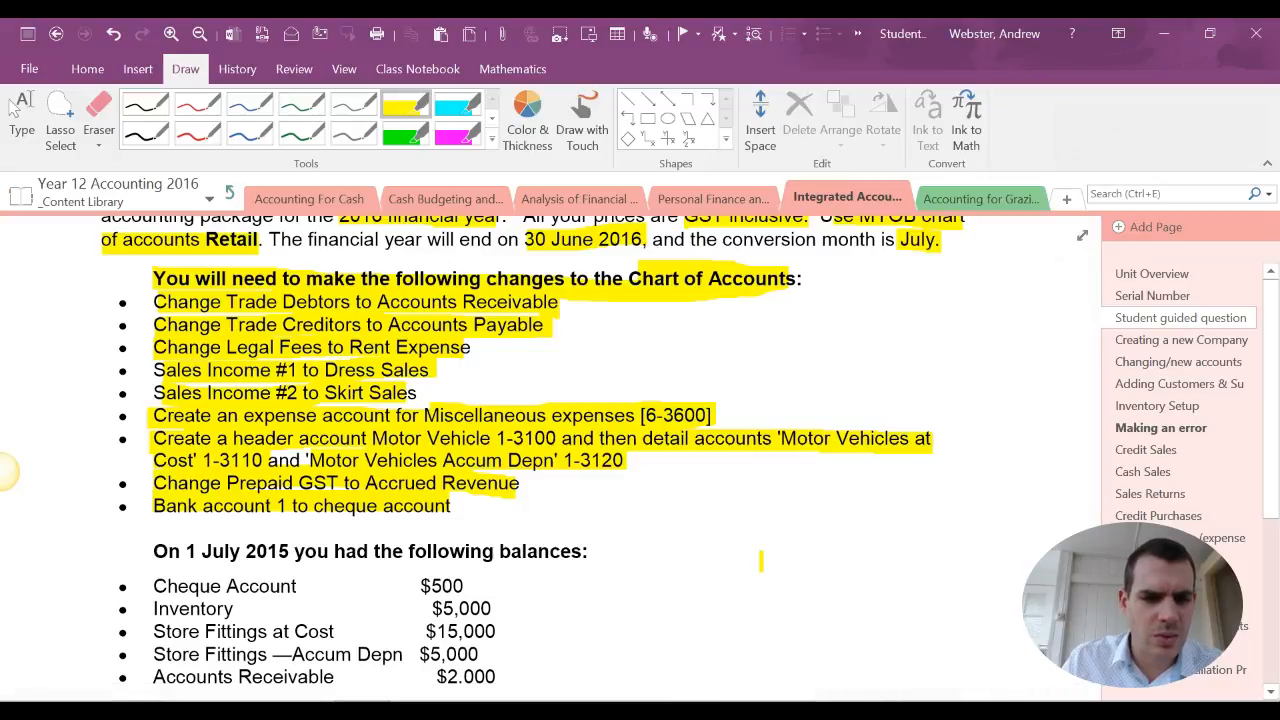
left_click(456, 711)
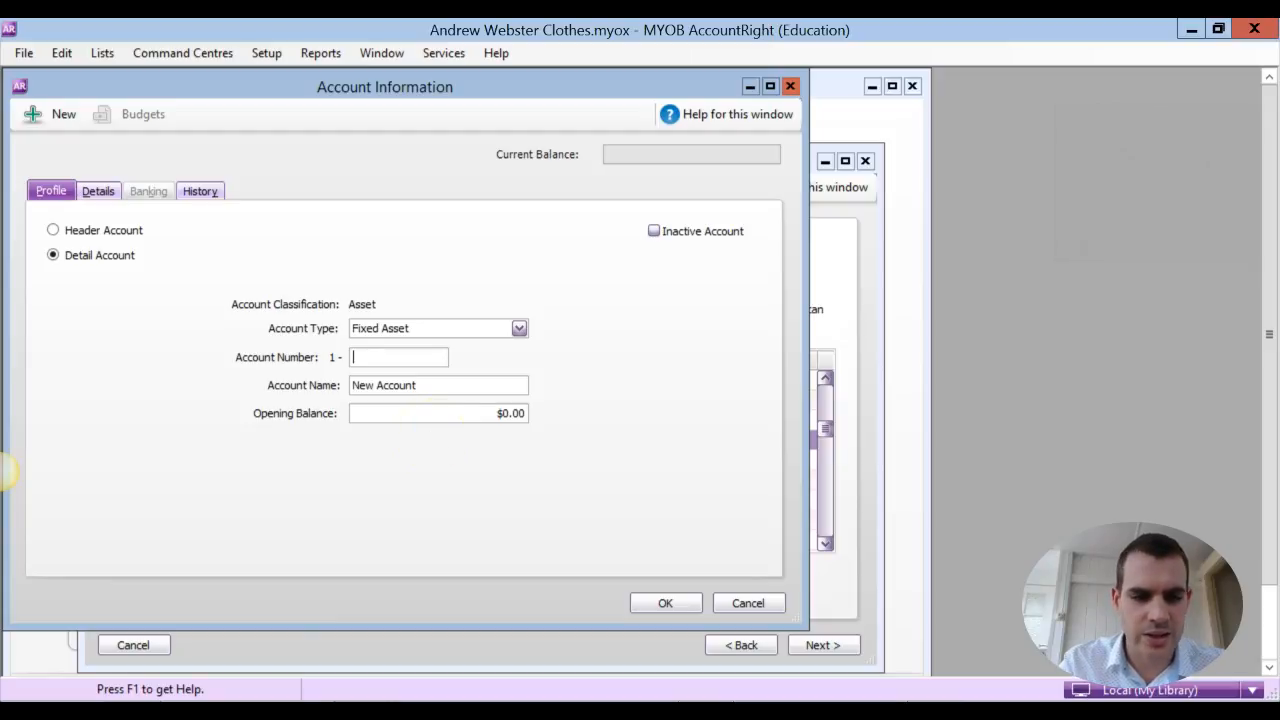
Number the detail account 1-3110, name it Motor Vehicle at Cost, check the OneNote instruction and save the account
type("10")
key("Tab")
type("Motor ")
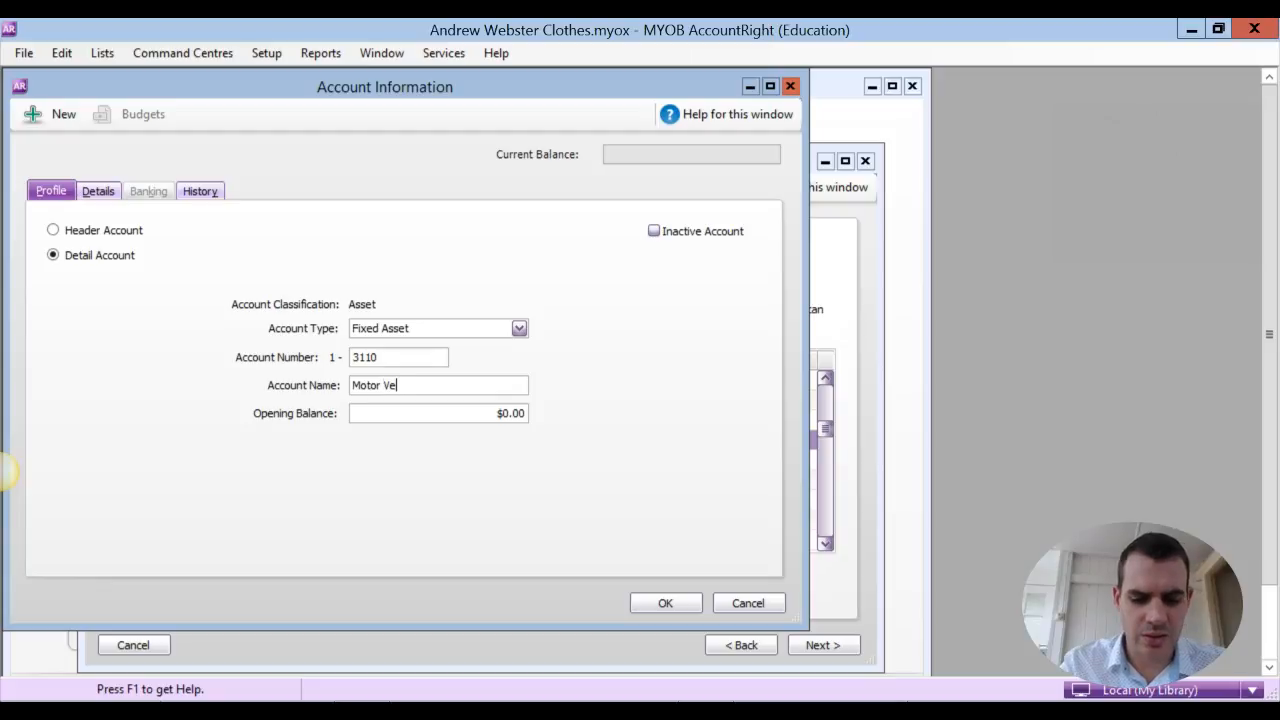
type("Vehicles at Cos")
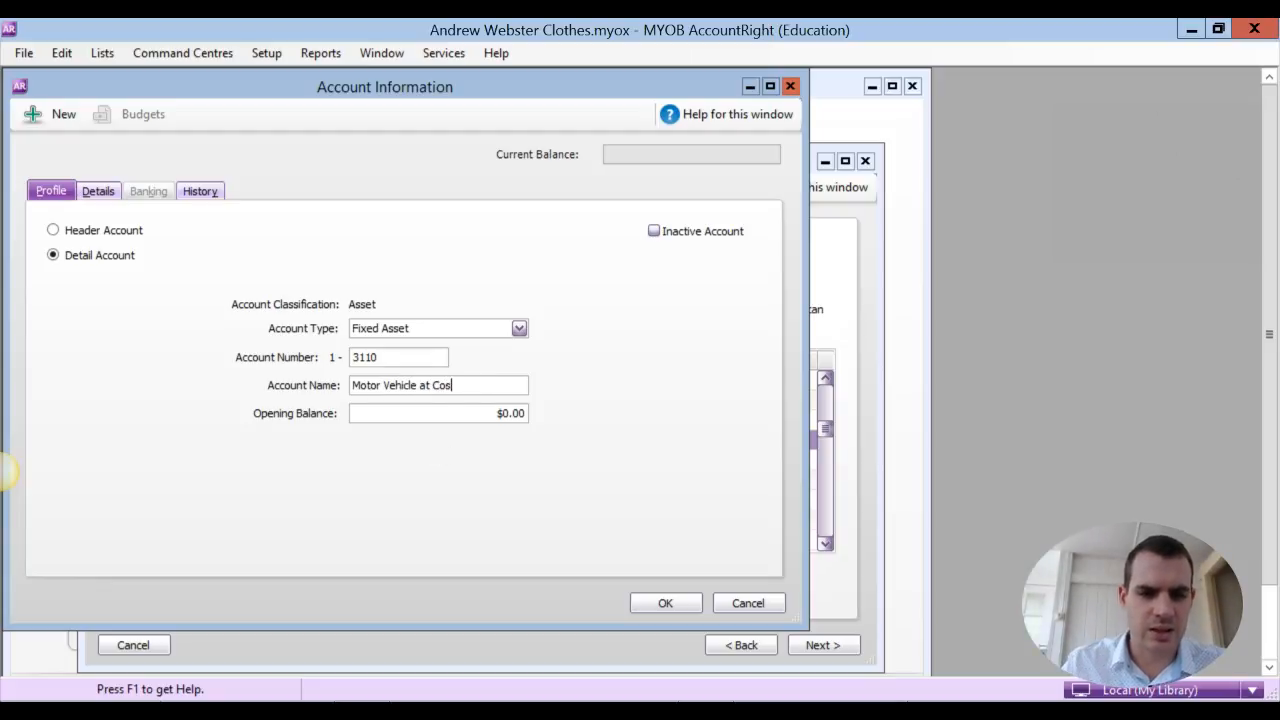
type("t")
key("alt+Tab")
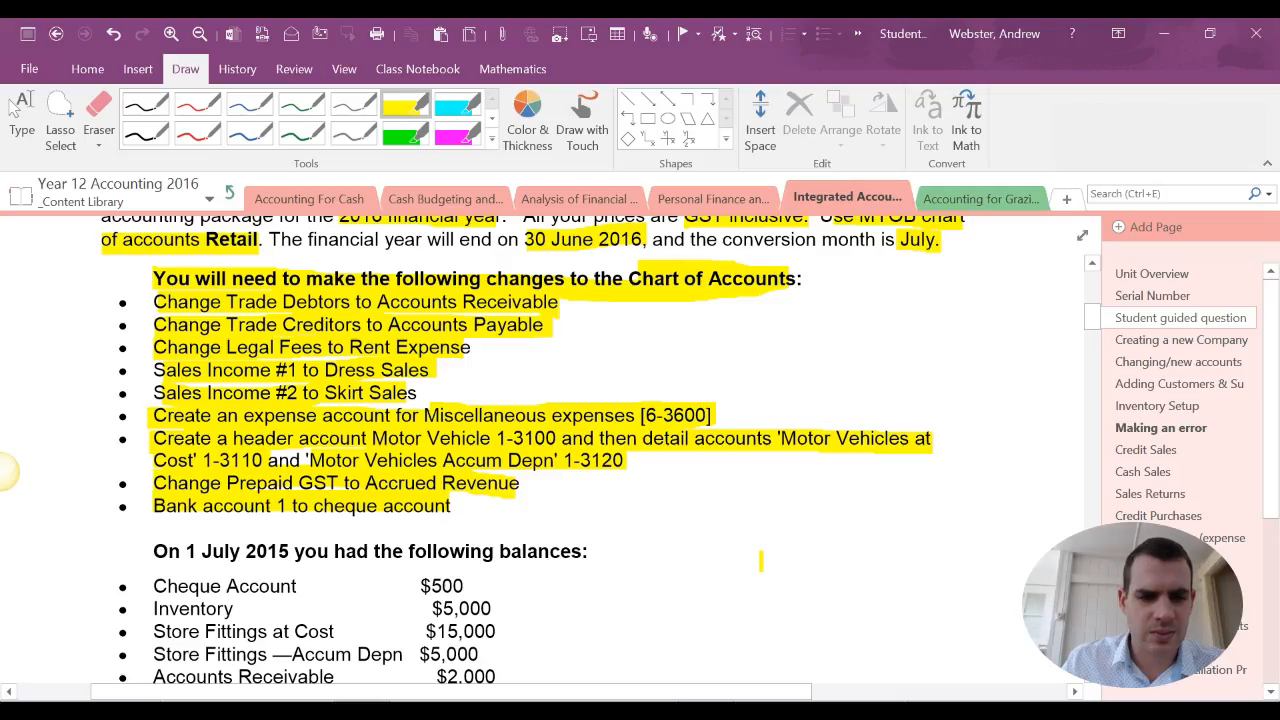
key("alt+Tab")
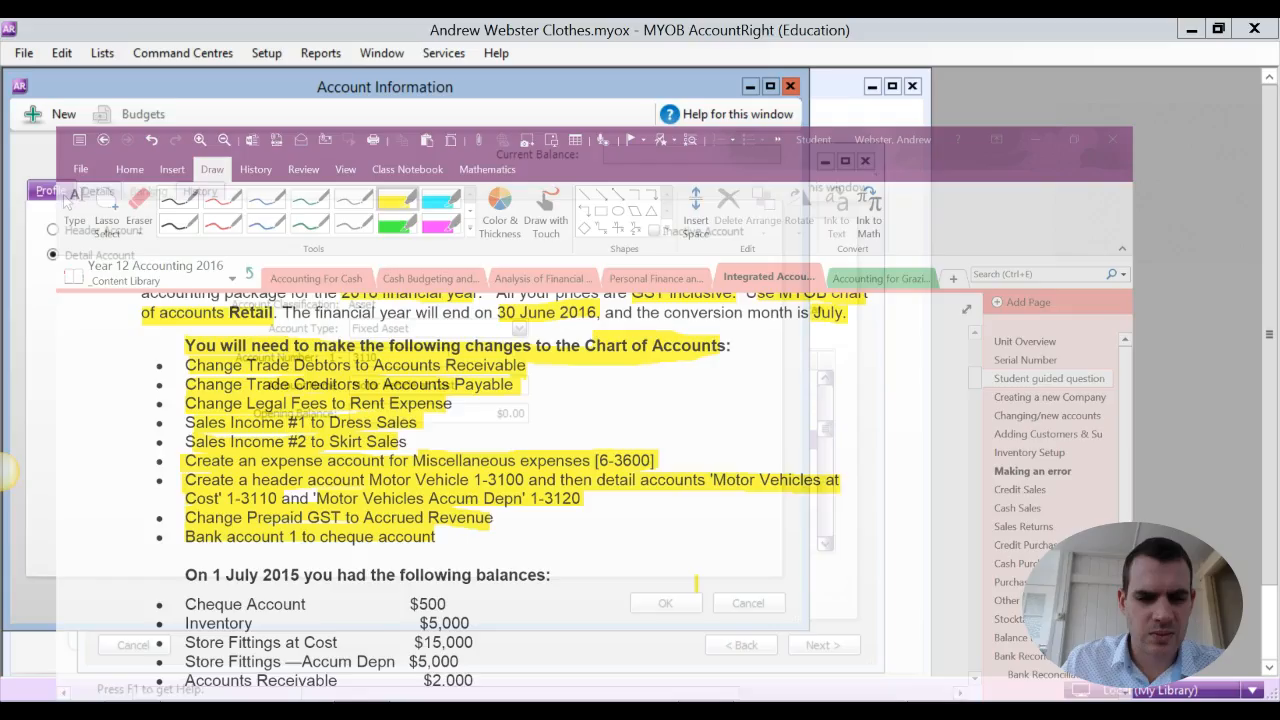
left_click(666, 603)
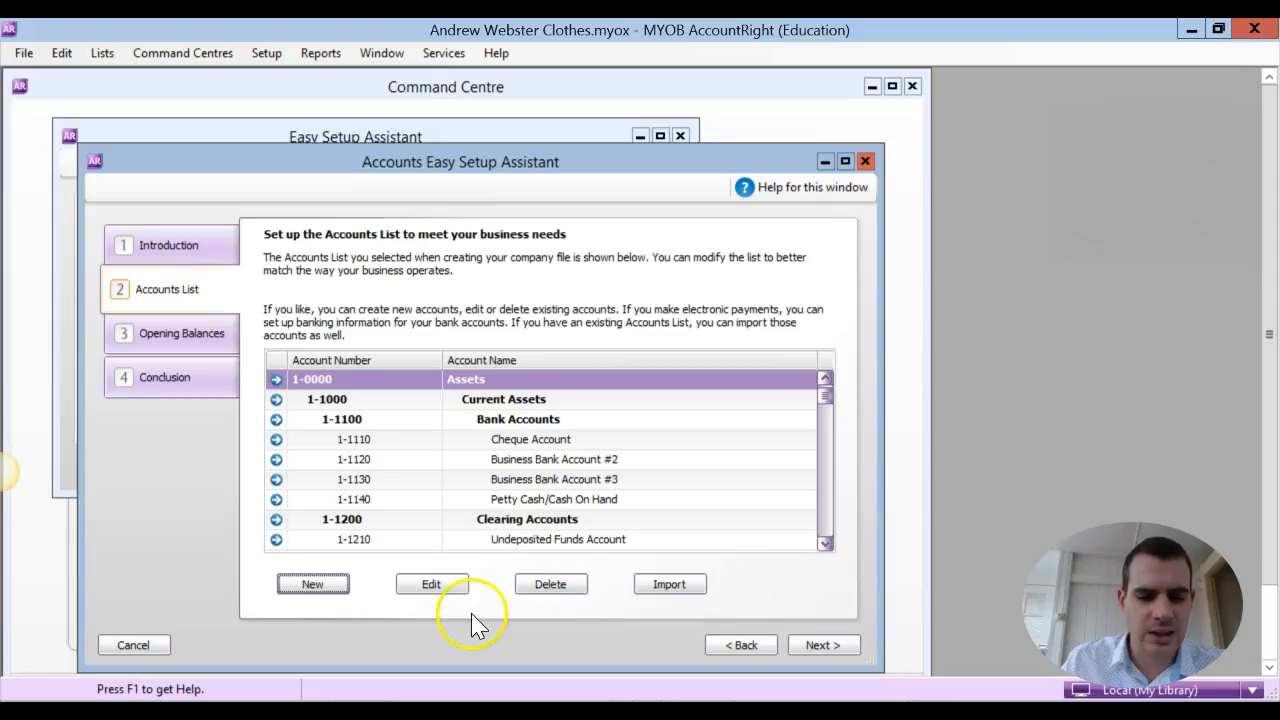
Start another new detail account and set its account type to Fixed Asset
left_click(316, 581)
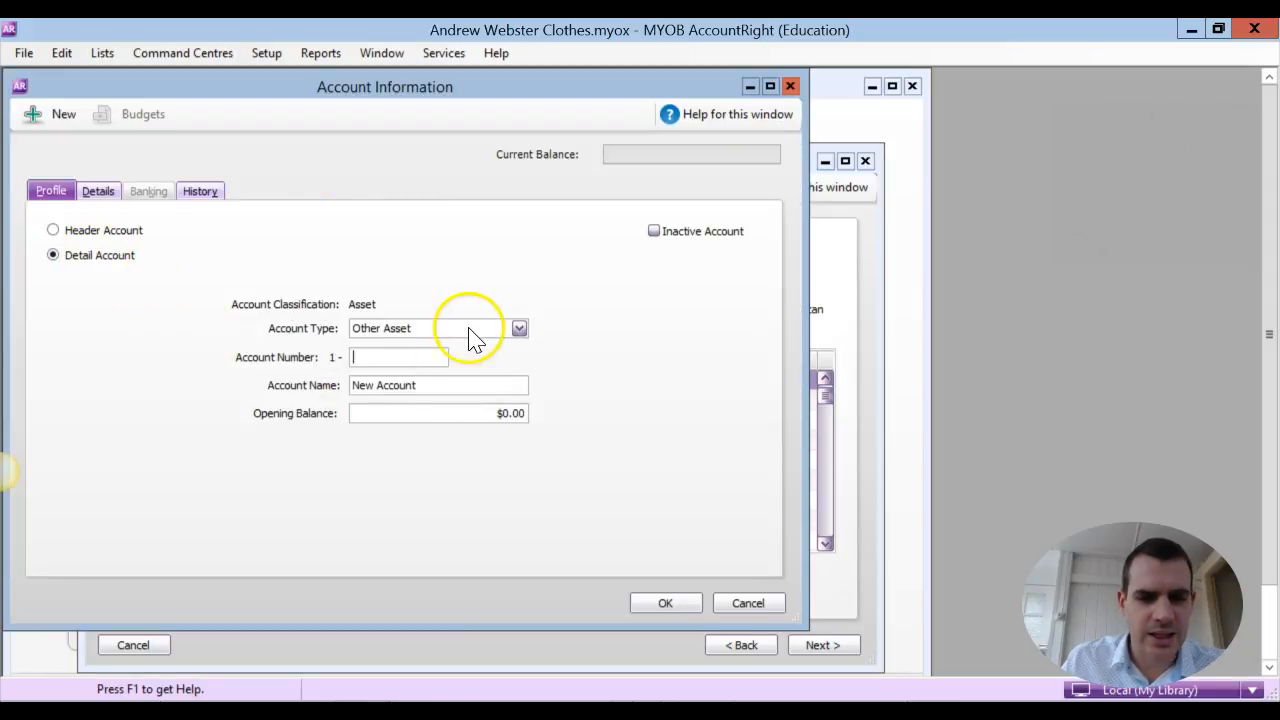
left_click(470, 330)
left_click(443, 392)
Number the new account 1-3120 and name it Motor Vehicles Accum Depn, checking both in the OneNote instructions
left_click(390, 360)
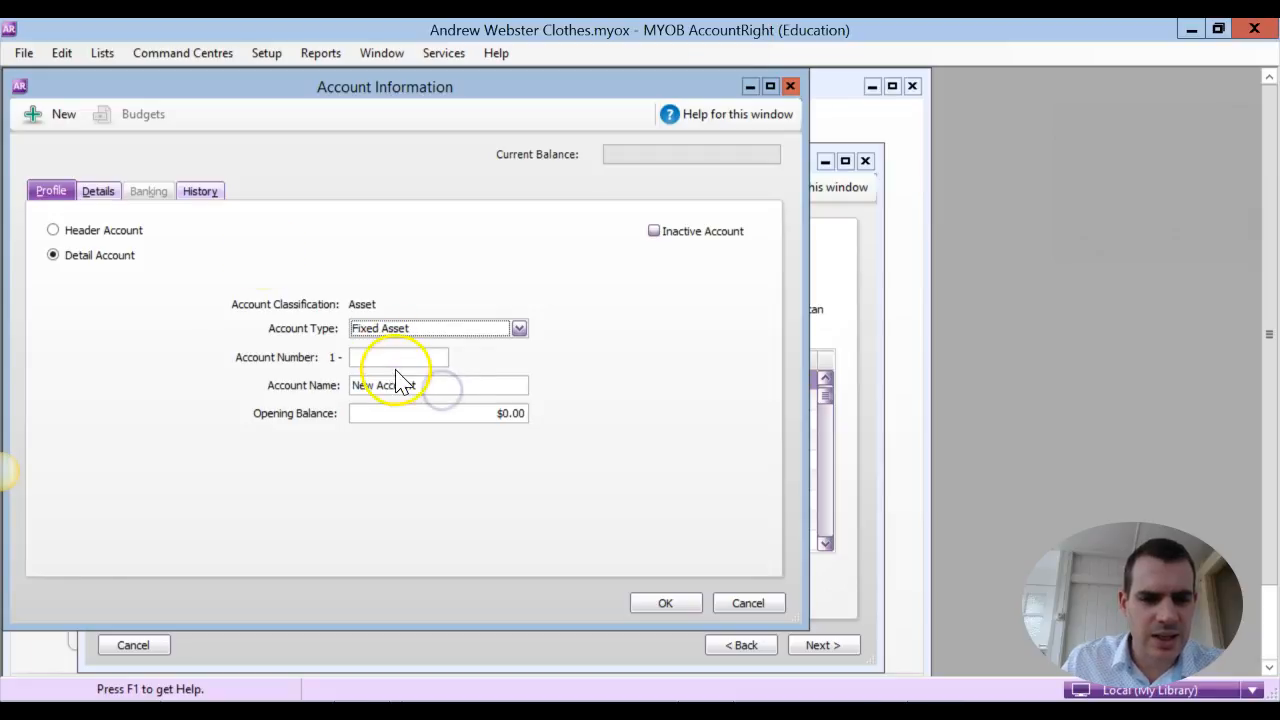
key("alt+Tab")
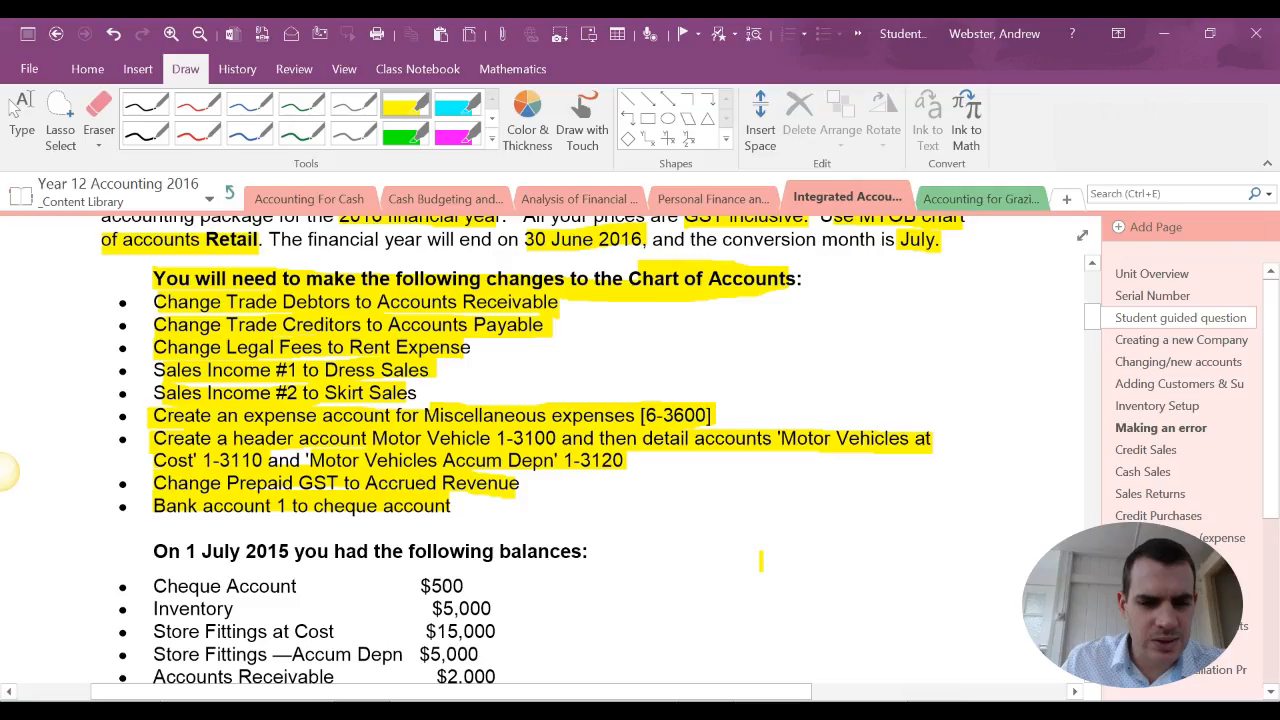
key("alt+Tab")
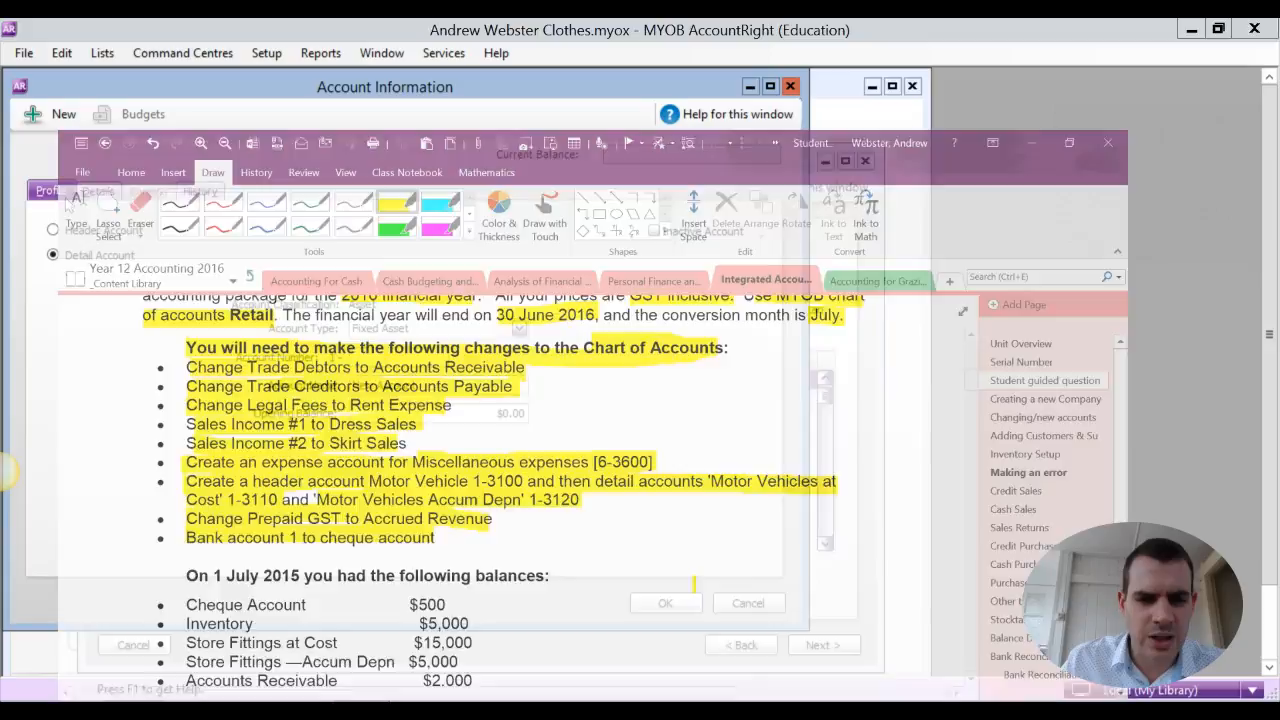
key("alt+Tab")
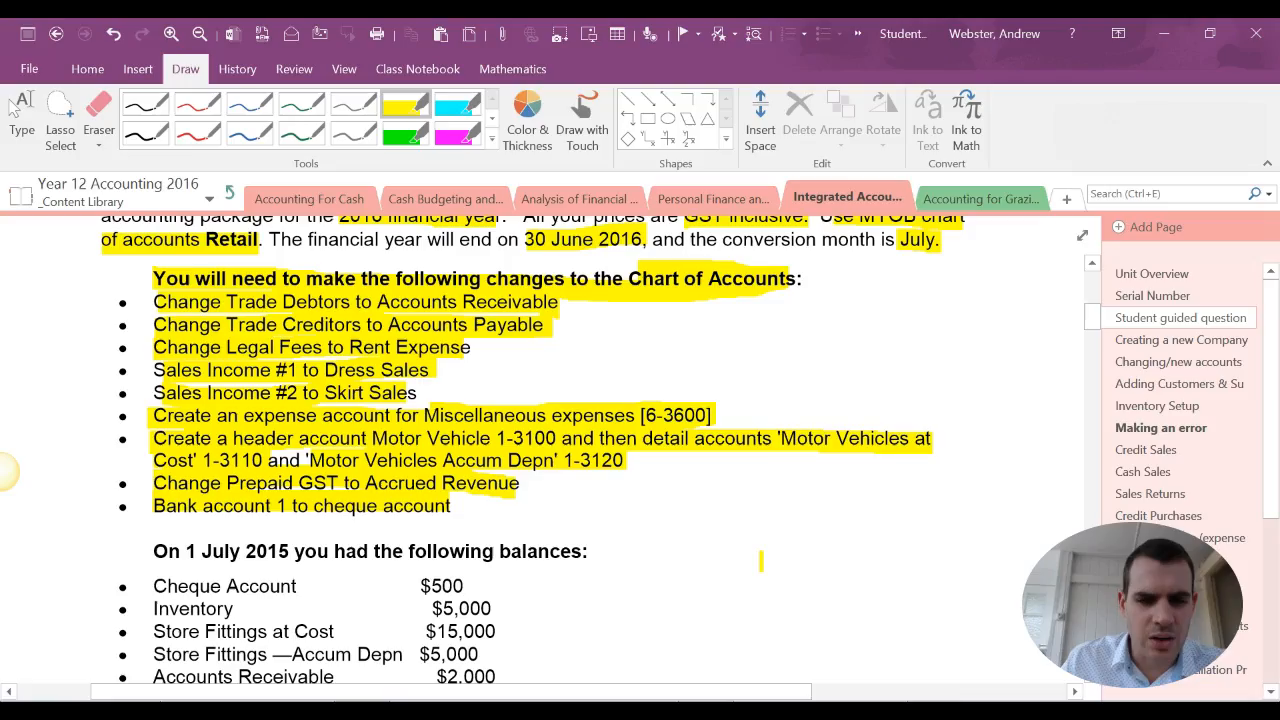
key("alt+Tab")
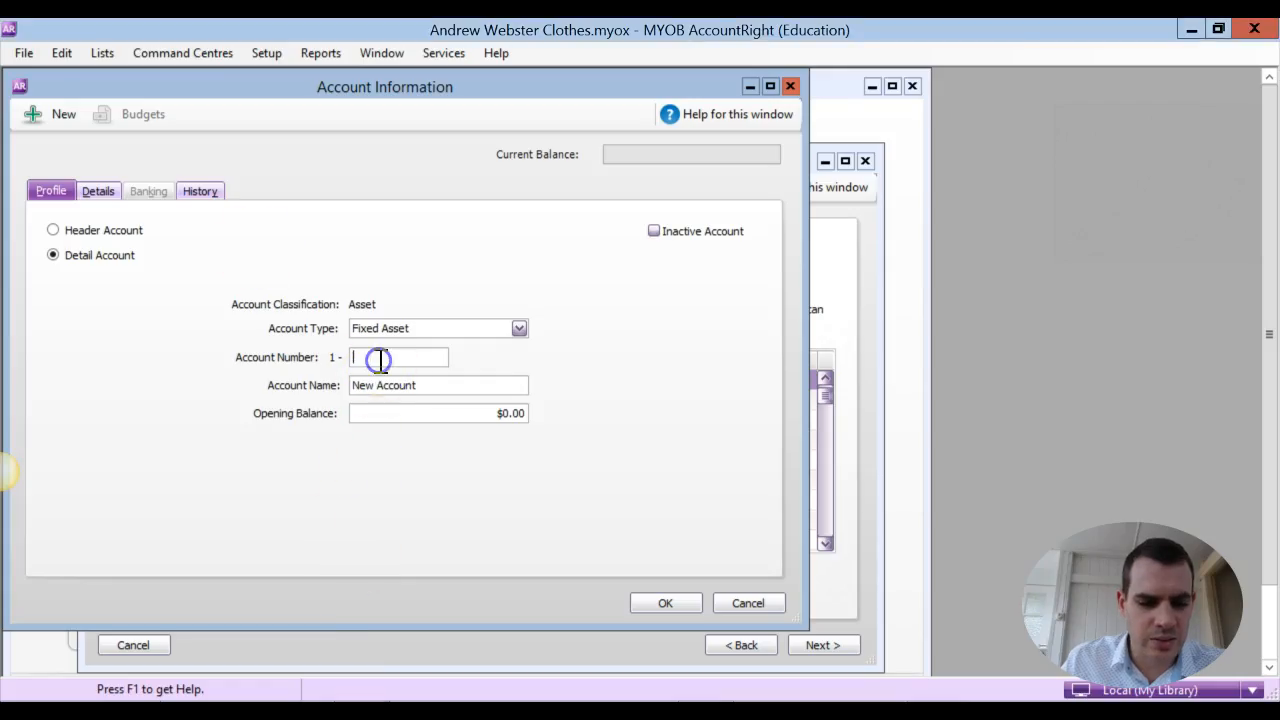
left_click(390, 385)
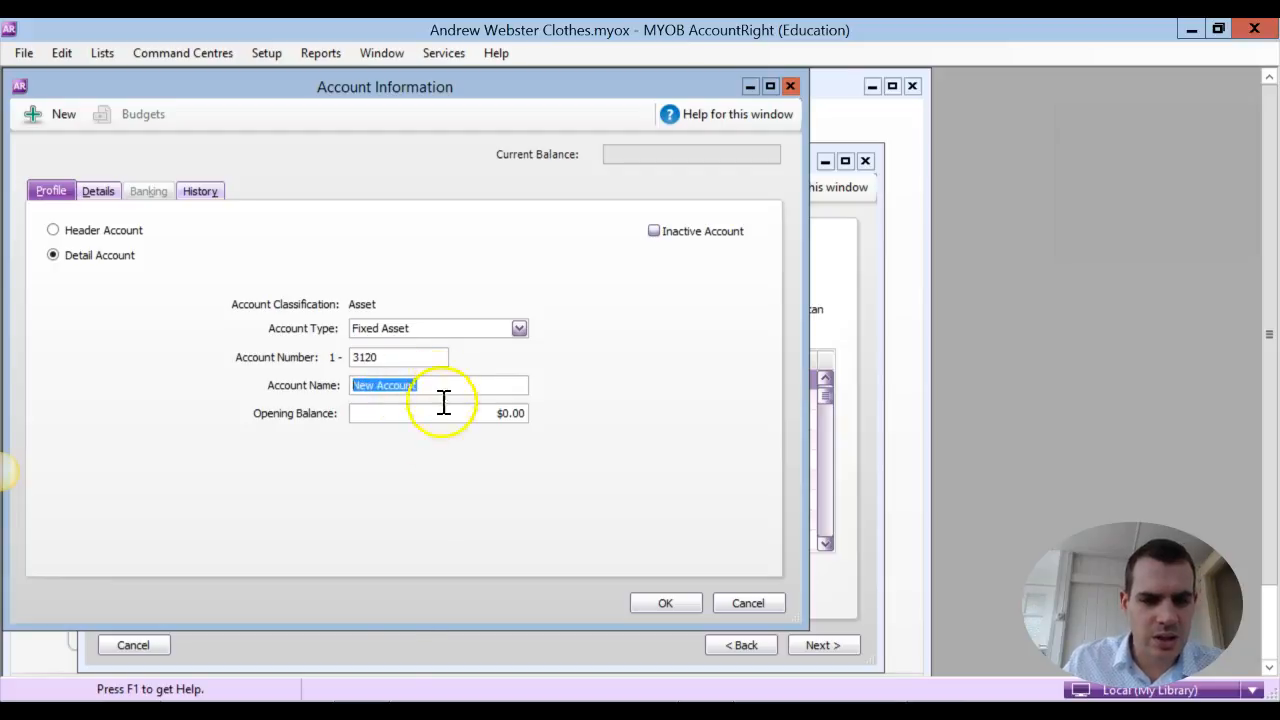
key("alt+Tab")
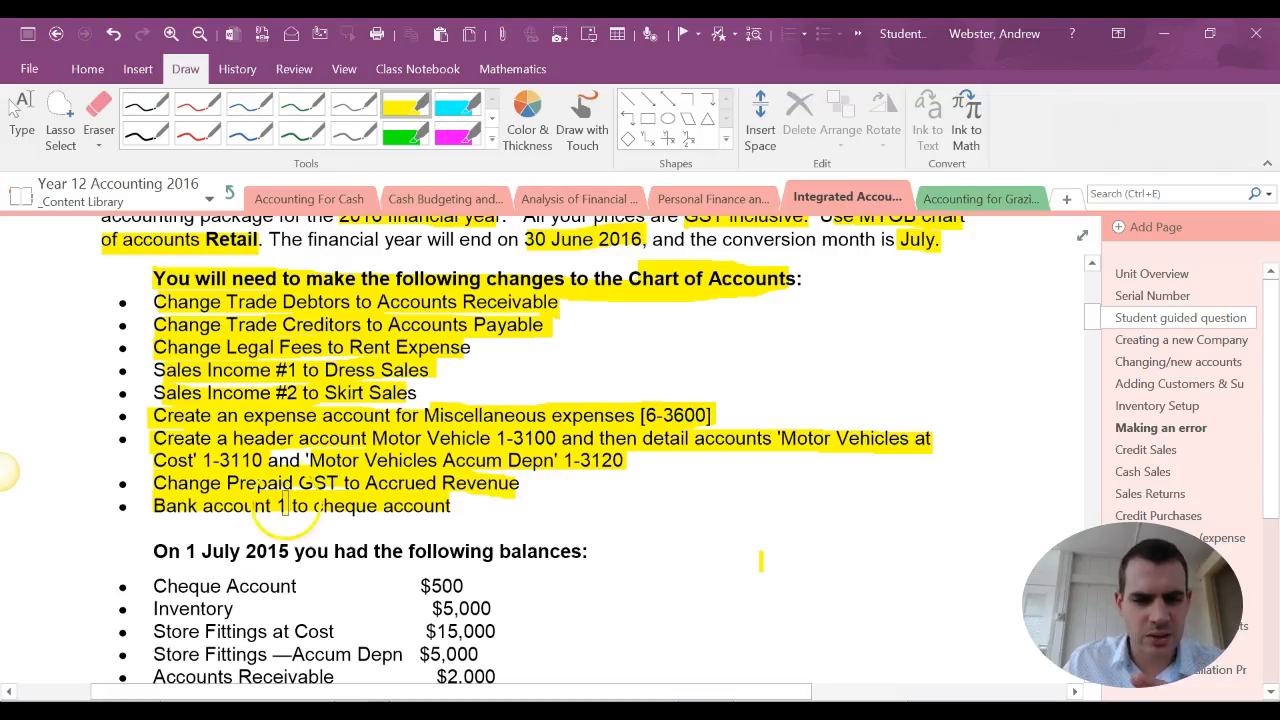
key("alt+Tab")
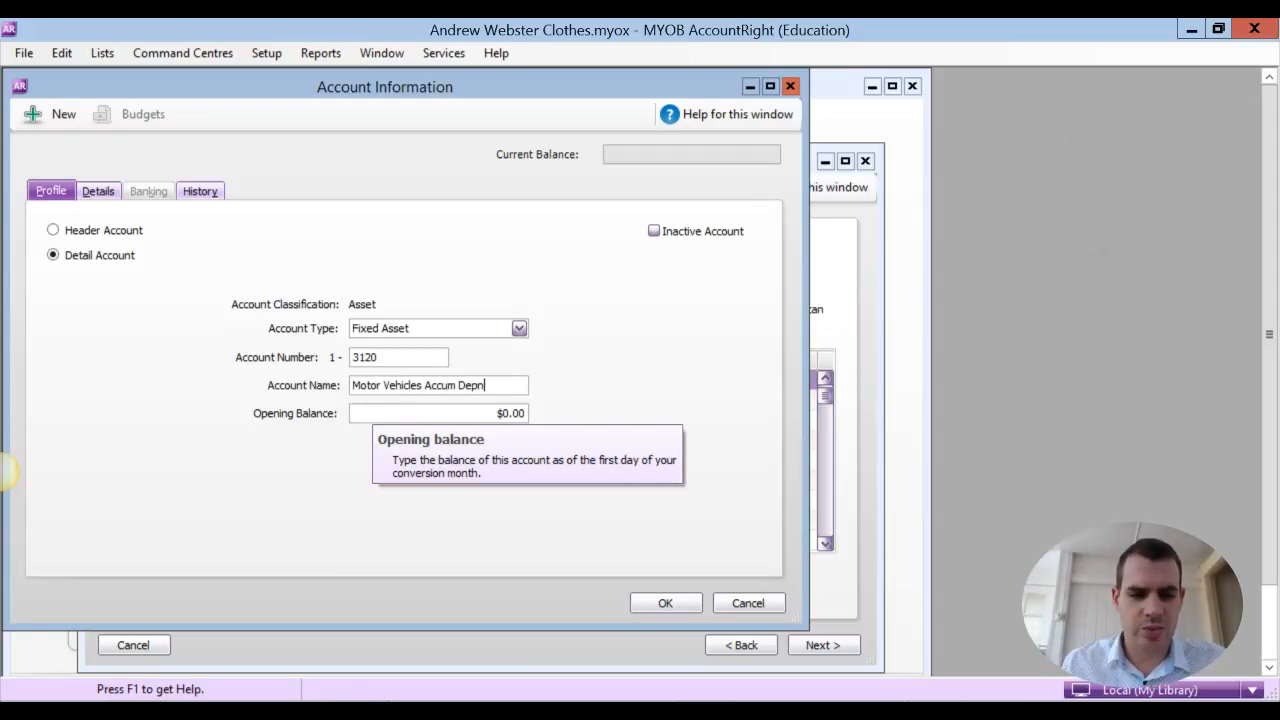
Save the Motor Vehicles Accum Depn account and check the Motor Vehicles header and its detail accounts in the accounts list
left_click(665, 603)
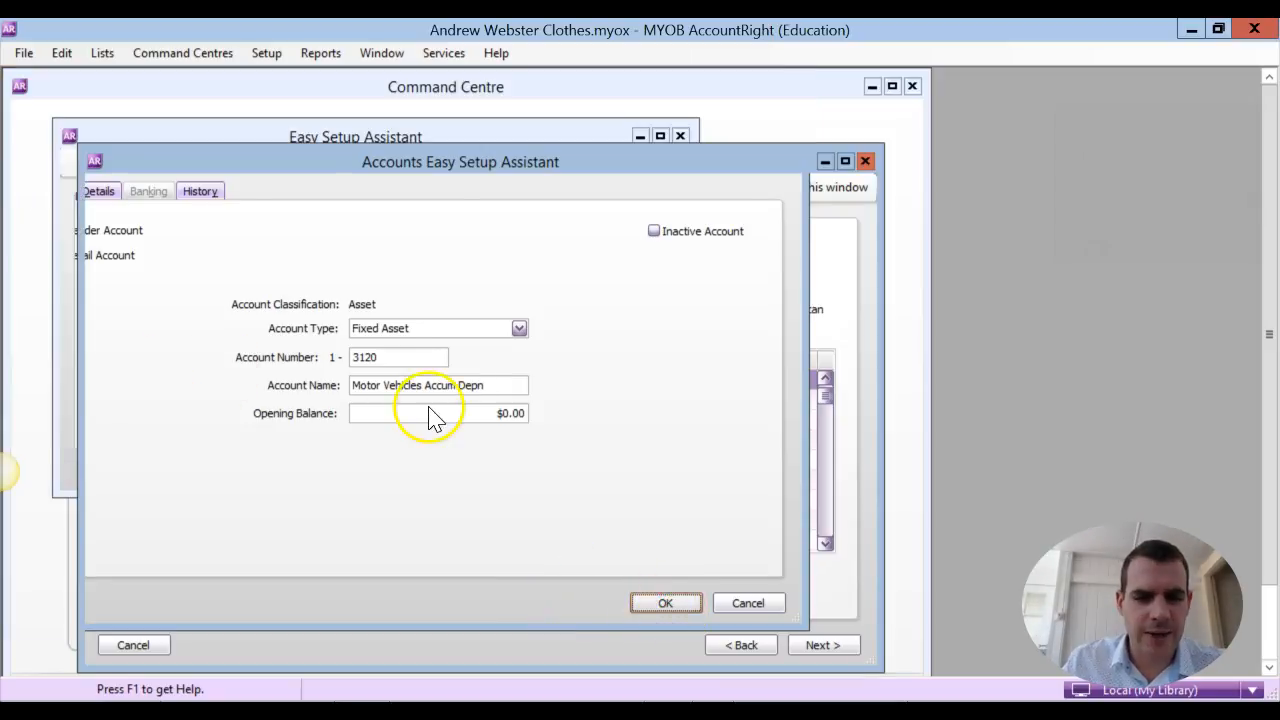
left_click(825, 518)
left_click(825, 518)
left_click(825, 518)
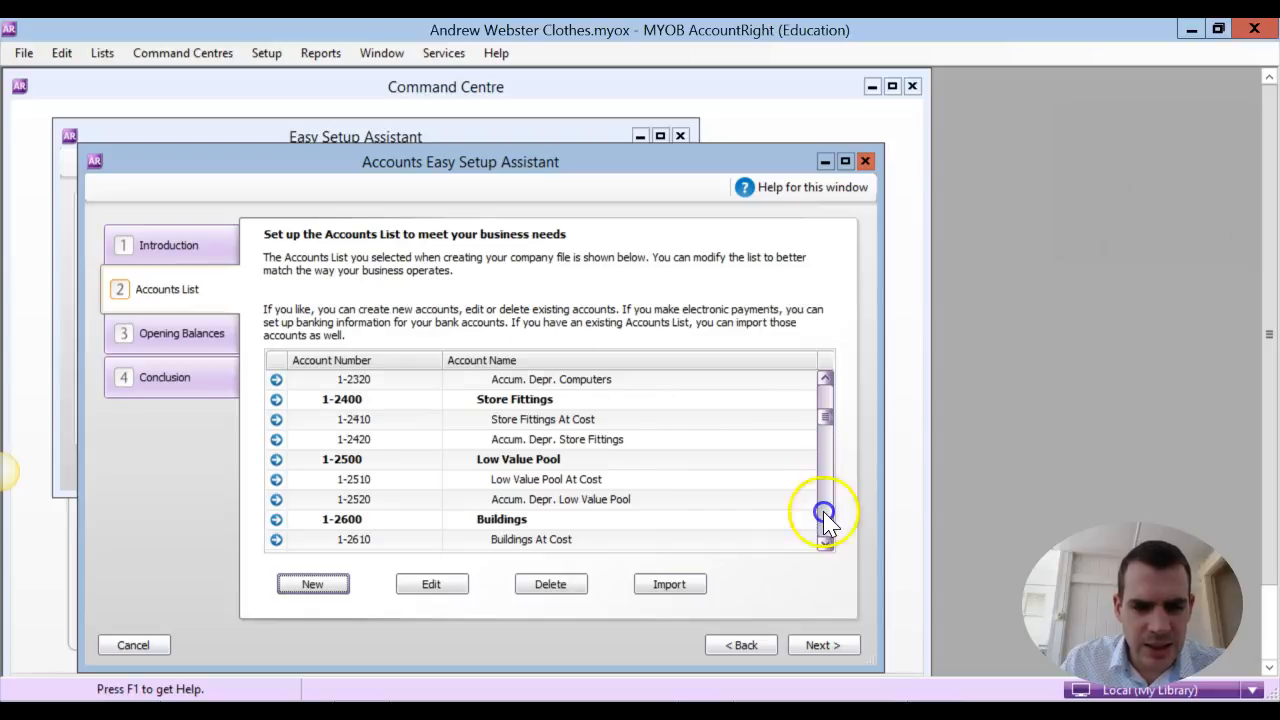
left_click(825, 518)
left_click(825, 518)
left_click(825, 378)
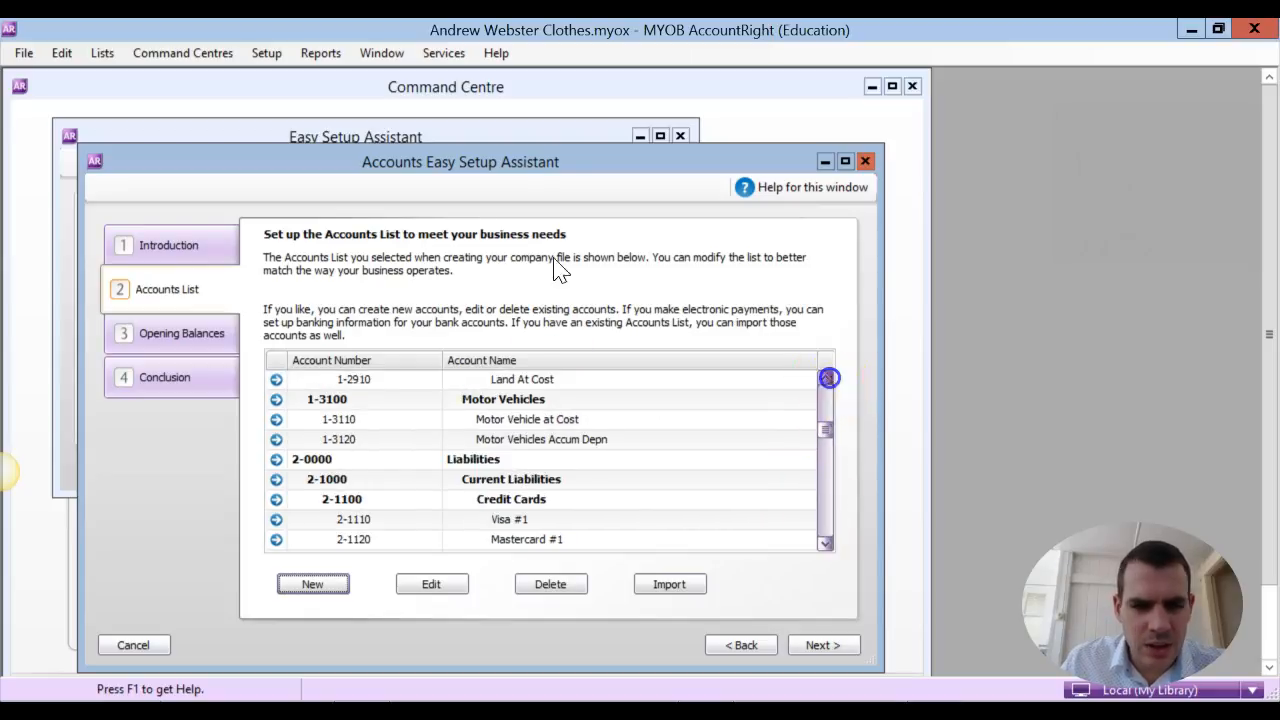
left_click(825, 378)
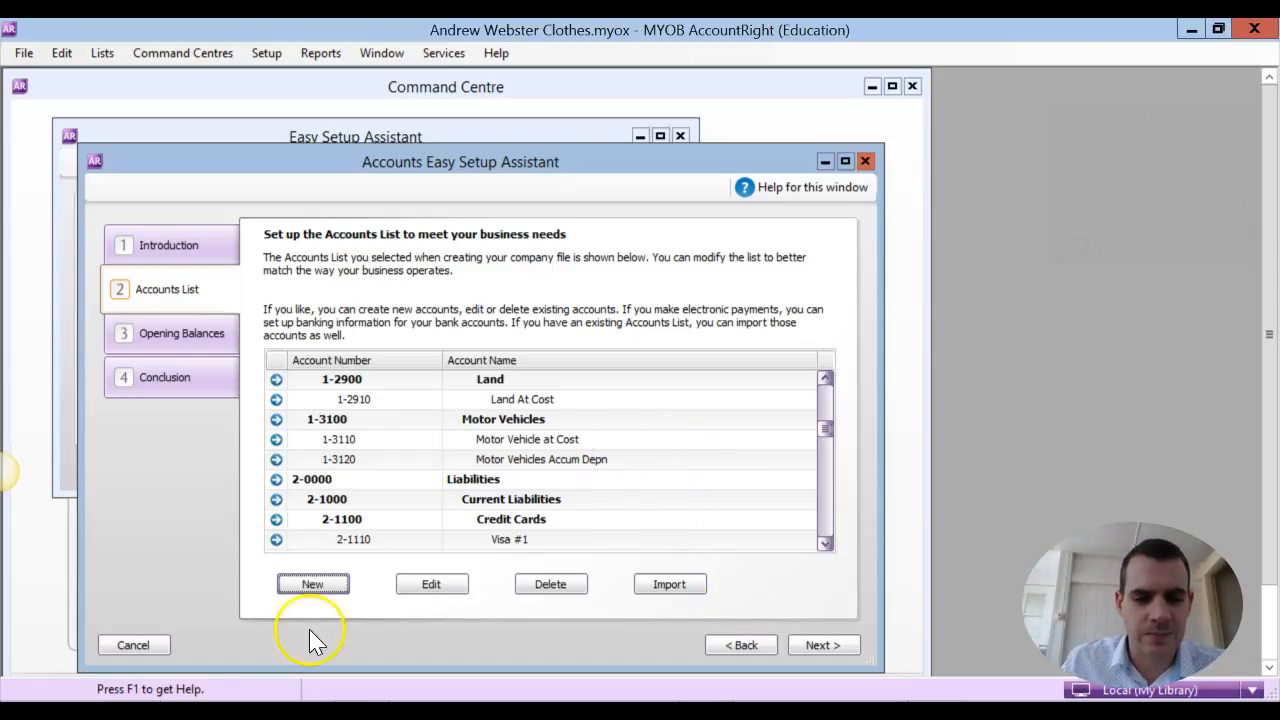
Finish the accounts setup without entering opening balances, close both setup assistants and bring up the Windows Start screen
left_click(825, 646)
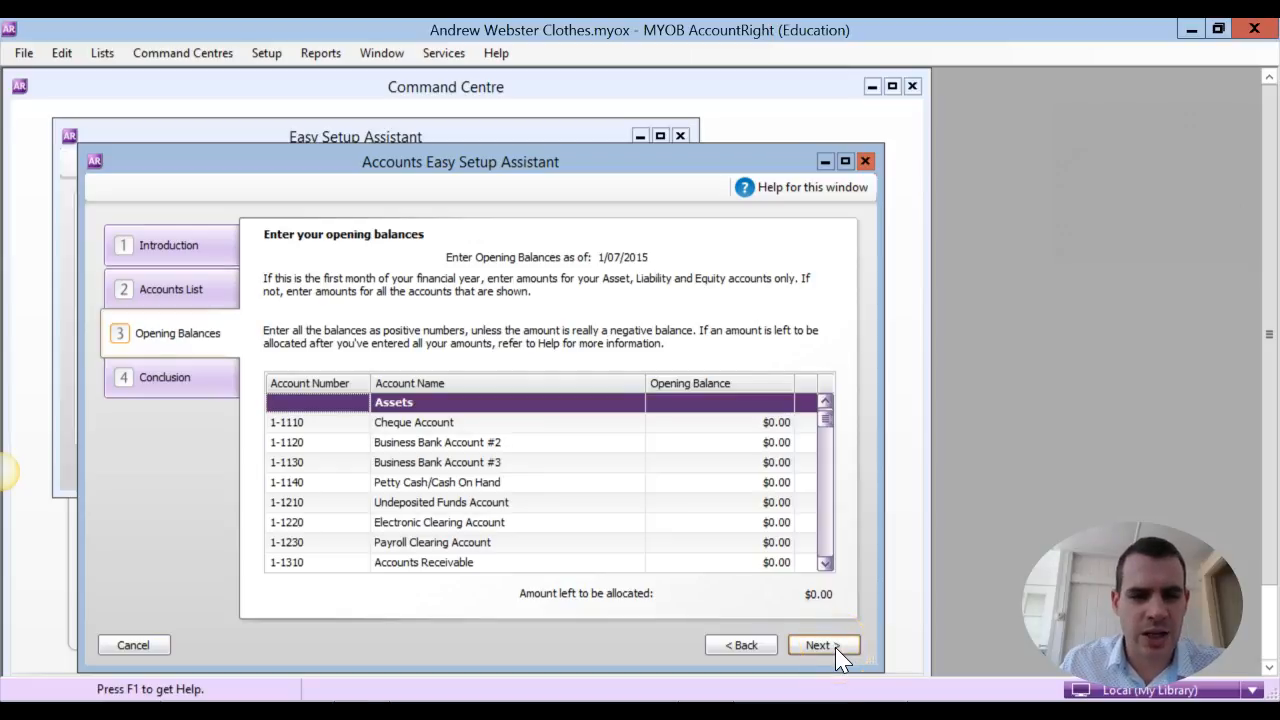
left_click(837, 648)
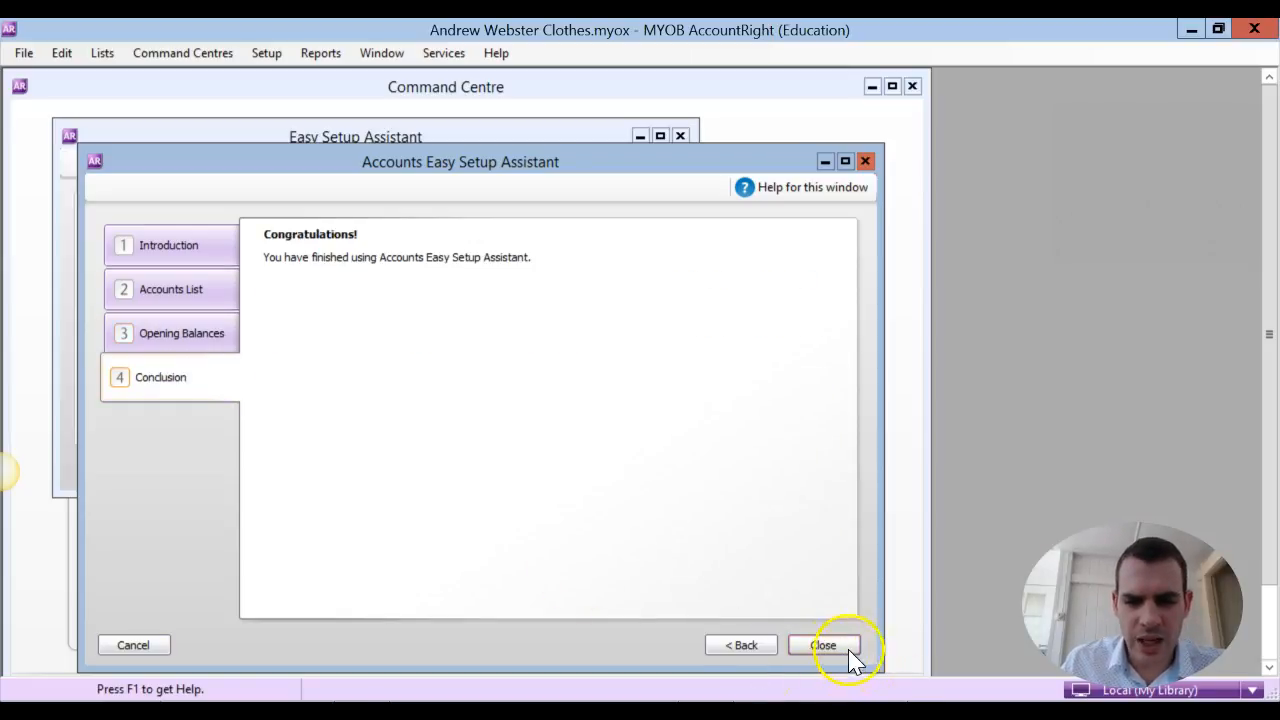
left_click(848, 649)
left_click(640, 491)
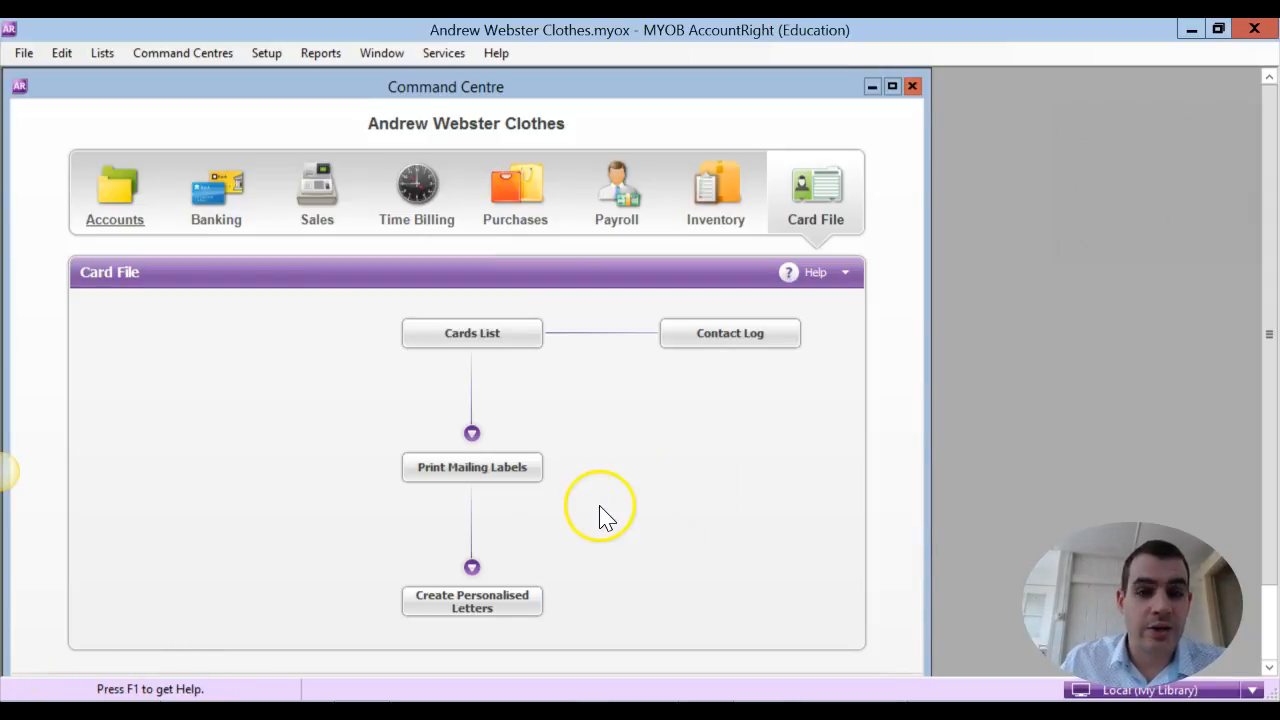
left_click(35, 700)
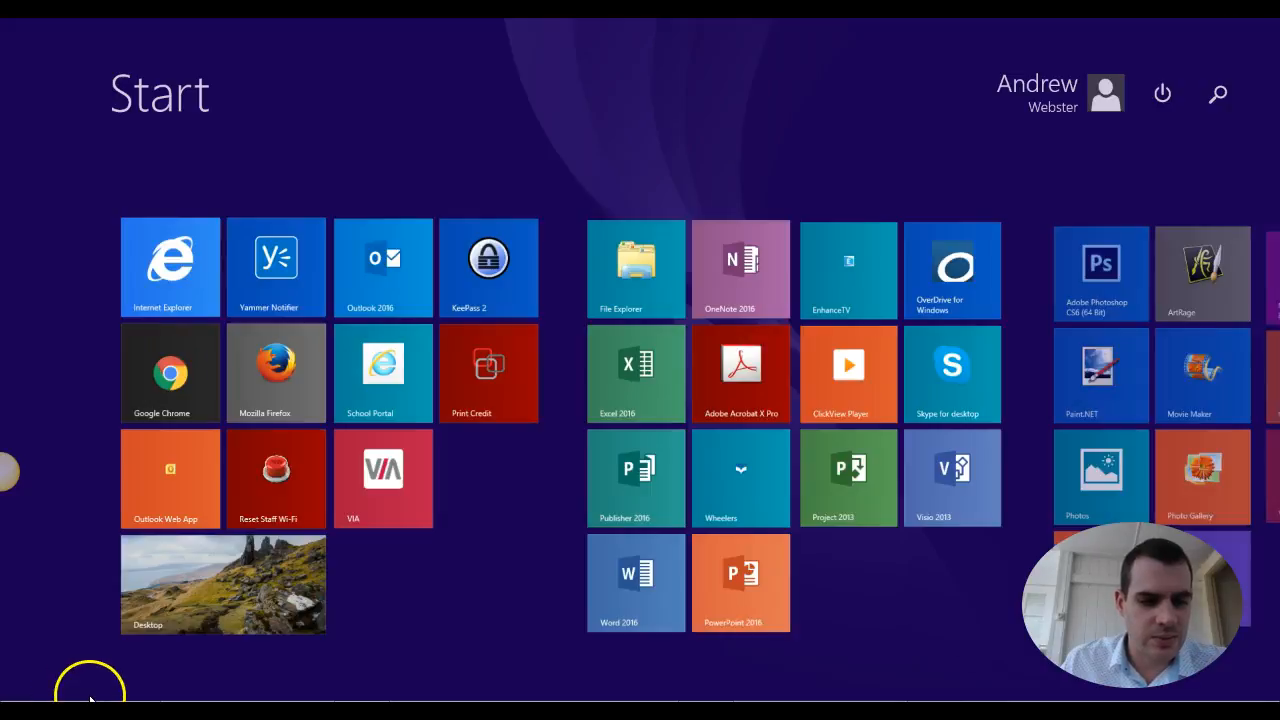